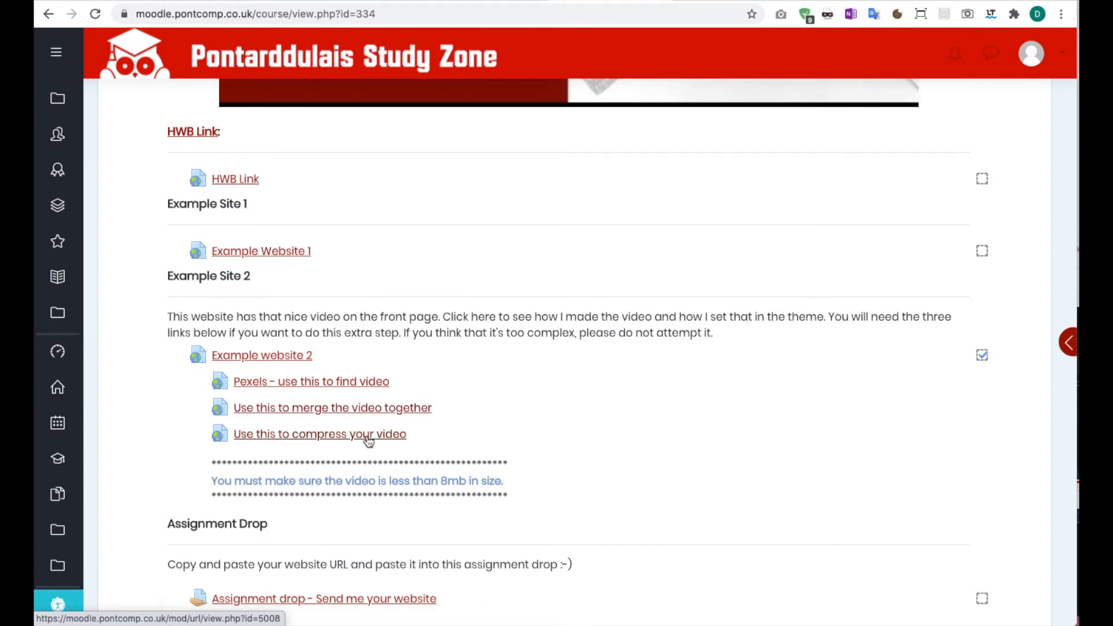
- Review the note about the maximum video file size in the Example Site 2 section
{"action": "left_click_drag", "start_coordinate": [220, 486], "coordinate": [513, 488]}
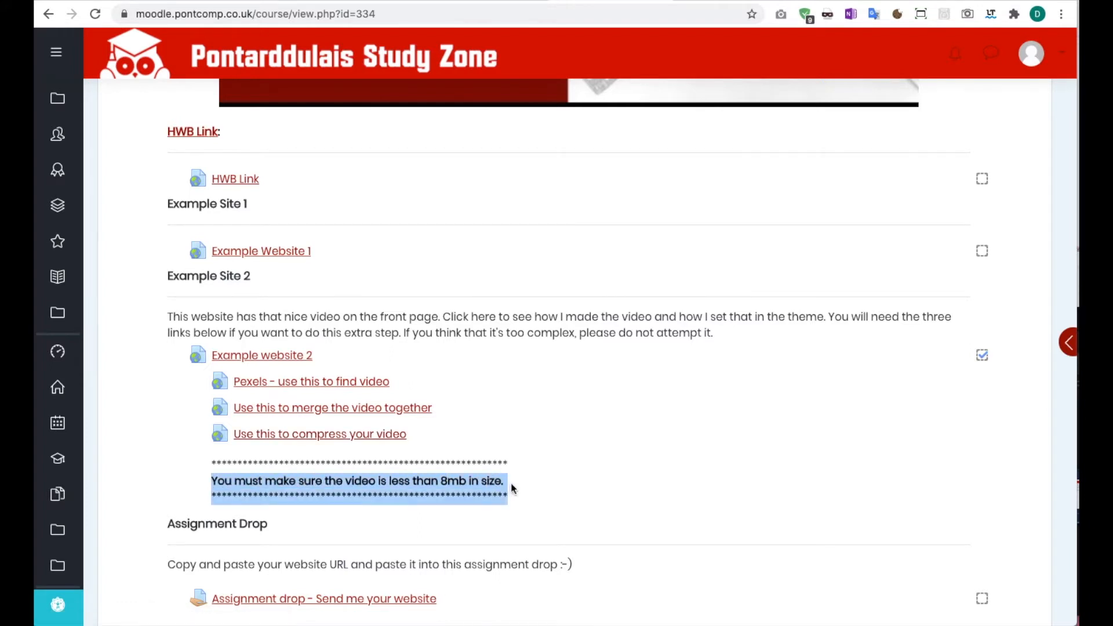
{"action": "left_click", "coordinate": [444, 480]}
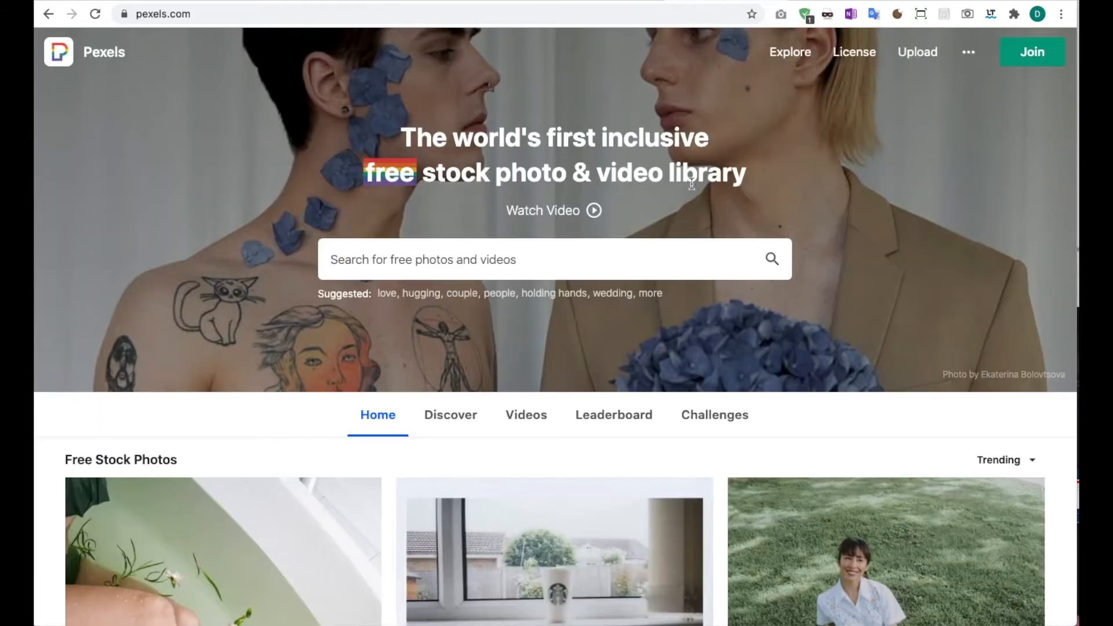
- On Pexels, search for "Bakery" and show only the video results
{"action": "scroll", "coordinate": [654, 416], "scroll_direction": "down", "scroll_amount": 3}
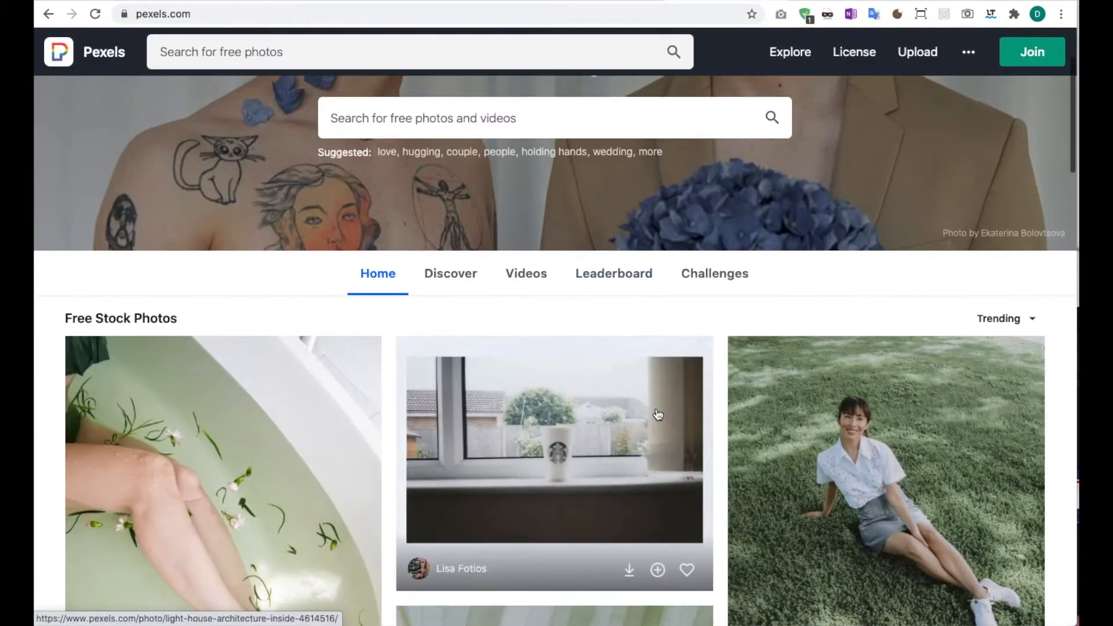
{"action": "scroll", "coordinate": [538, 340], "scroll_direction": "up", "scroll_amount": 2}
{"action": "left_click", "coordinate": [433, 216]}
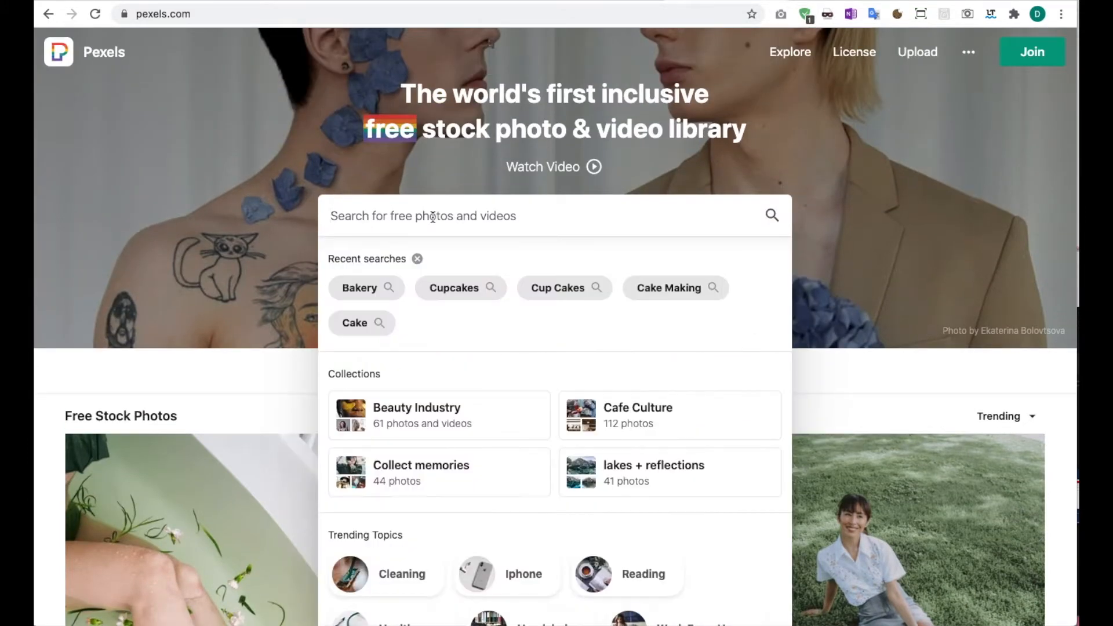
{"action": "left_click", "coordinate": [360, 297]}
{"action": "left_click", "coordinate": [205, 101]}
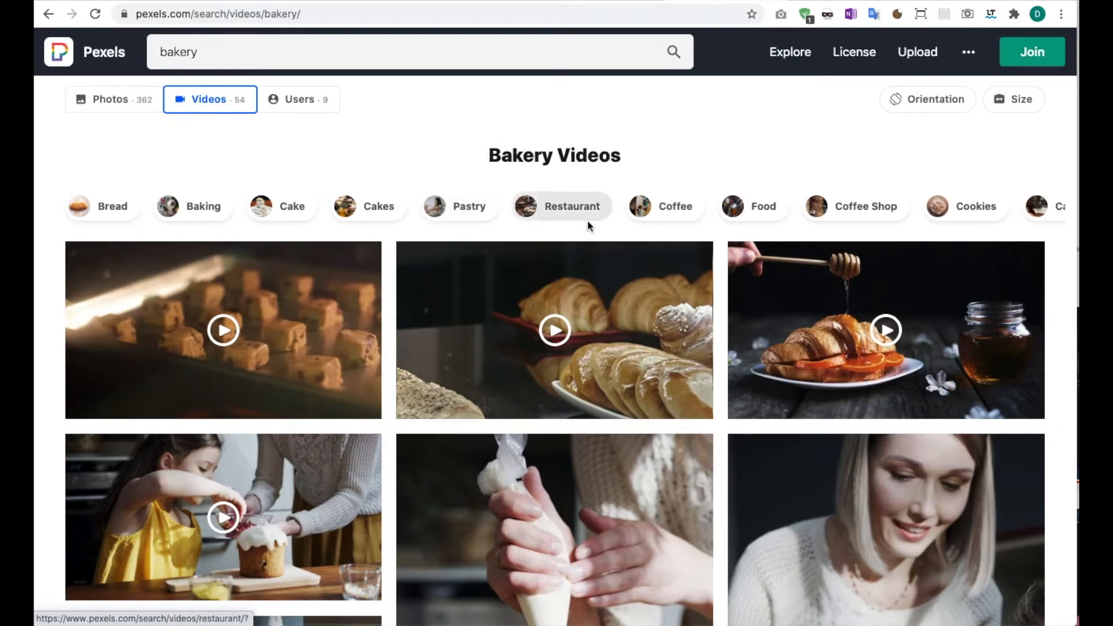
- Browse the bakery videos and download the clip of a cake slice being placed on a saucer plate
{"action": "scroll", "coordinate": [576, 229], "scroll_direction": "down", "scroll_amount": 4}
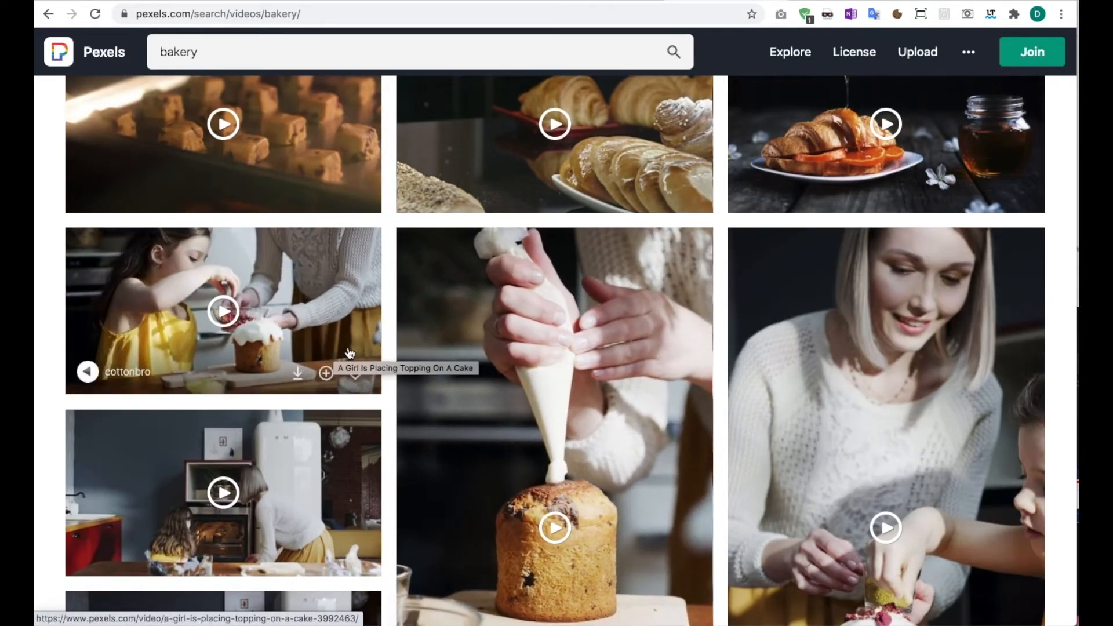
{"action": "scroll", "coordinate": [527, 347], "scroll_direction": "down", "scroll_amount": 1}
{"action": "scroll", "coordinate": [616, 429], "scroll_direction": "down", "scroll_amount": 2}
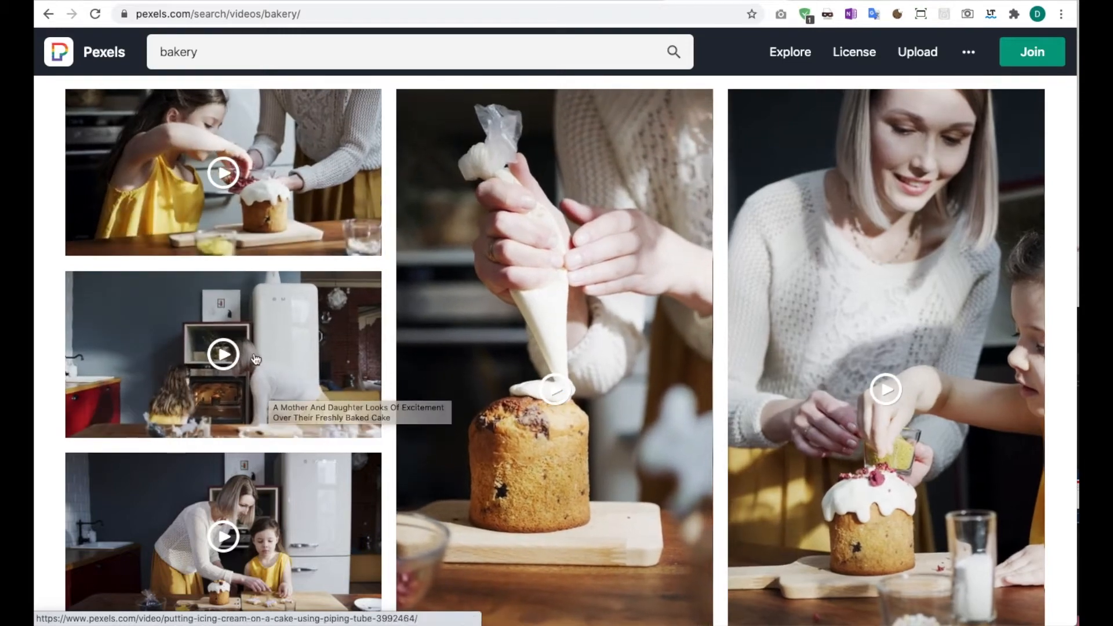
{"action": "scroll", "coordinate": [249, 353], "scroll_direction": "down", "scroll_amount": 8}
{"action": "scroll", "coordinate": [247, 354], "scroll_direction": "down", "scroll_amount": 3}
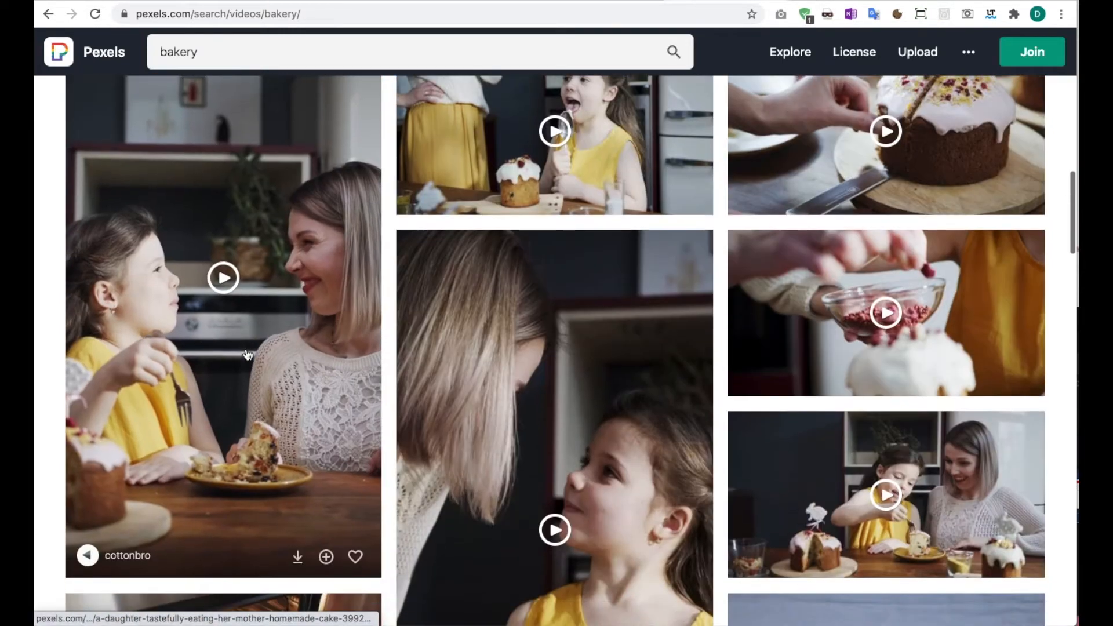
{"action": "scroll", "coordinate": [247, 353], "scroll_direction": "up", "scroll_amount": 2}
{"action": "scroll", "coordinate": [507, 421], "scroll_direction": "up", "scroll_amount": 2}
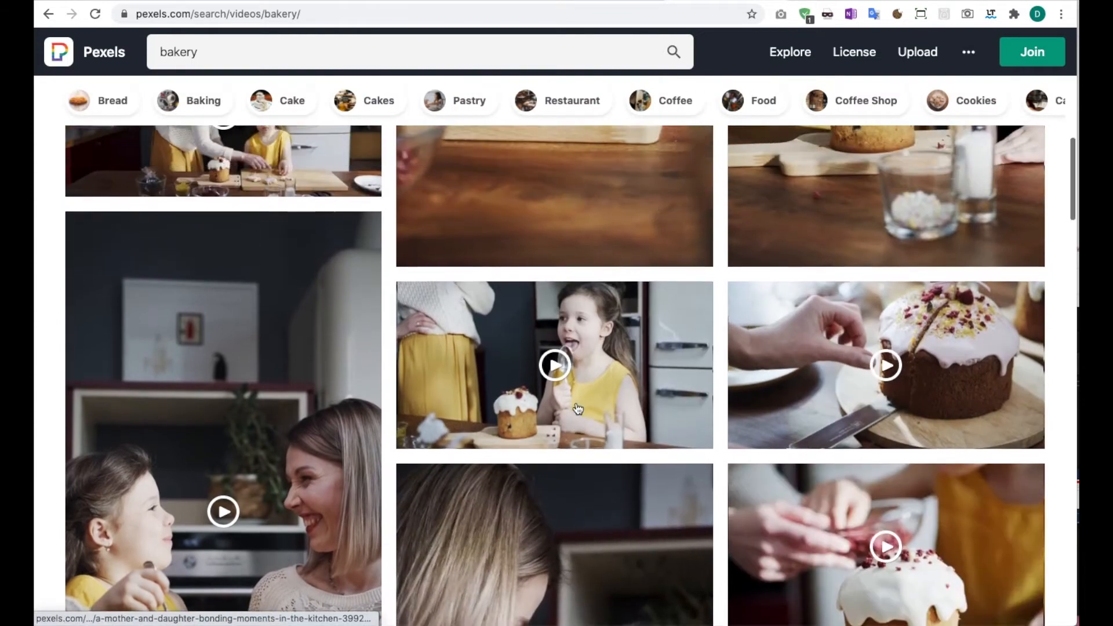
{"action": "scroll", "coordinate": [574, 406], "scroll_direction": "down", "scroll_amount": 2}
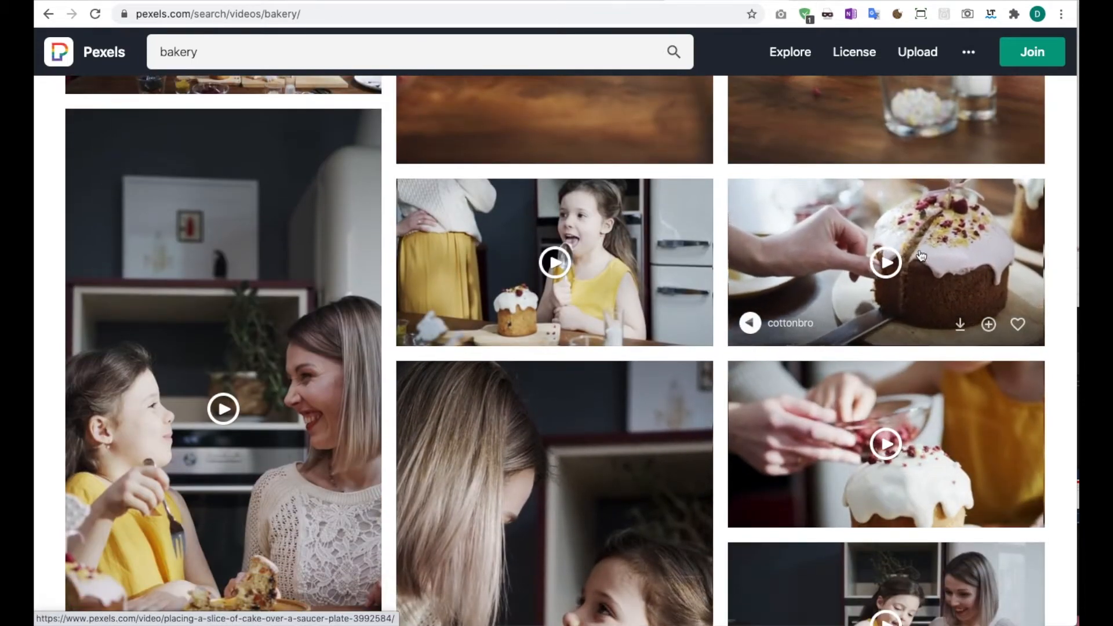
{"action": "left_click", "coordinate": [962, 330]}
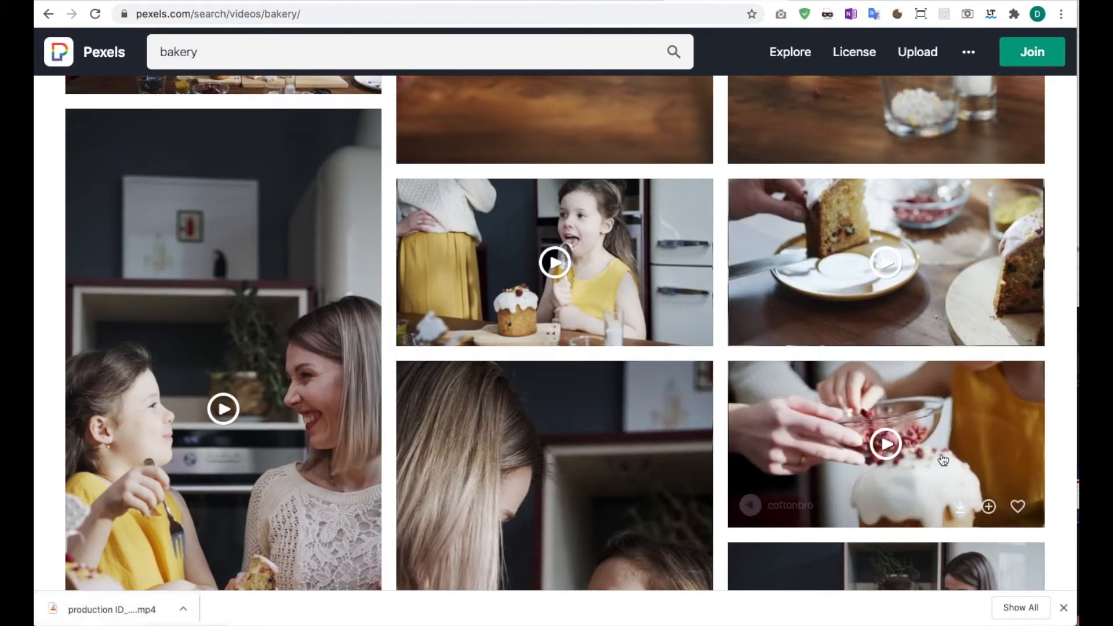
- Download the clip of red berries being placed on the white-iced cake
{"action": "scroll", "coordinate": [943, 458], "scroll_direction": "down", "scroll_amount": 2}
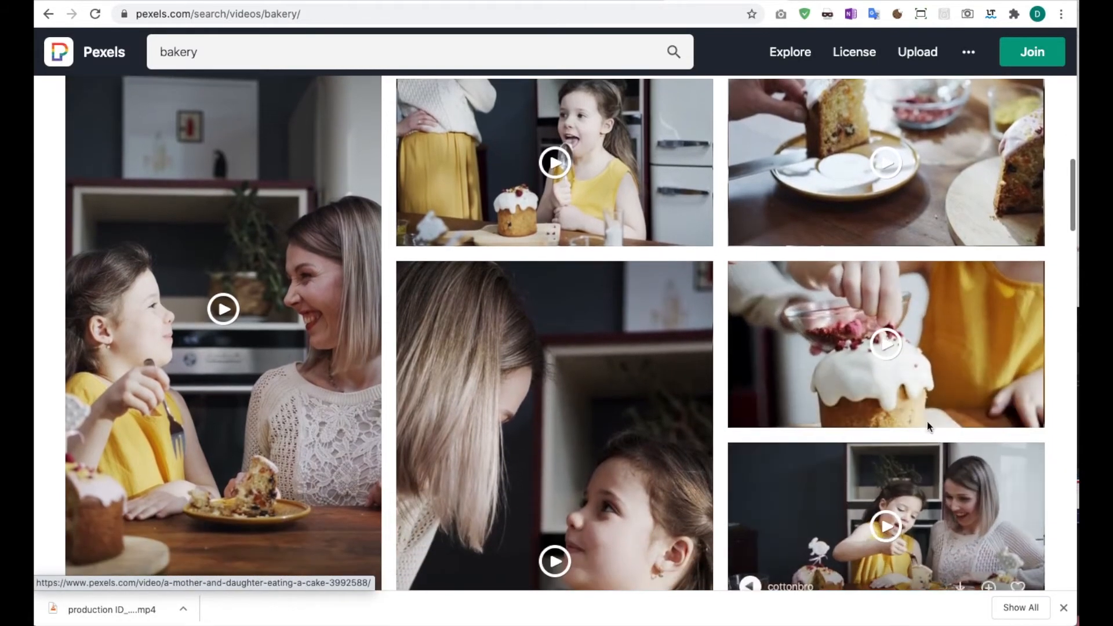
{"action": "scroll", "coordinate": [959, 405], "scroll_direction": "down", "scroll_amount": 2}
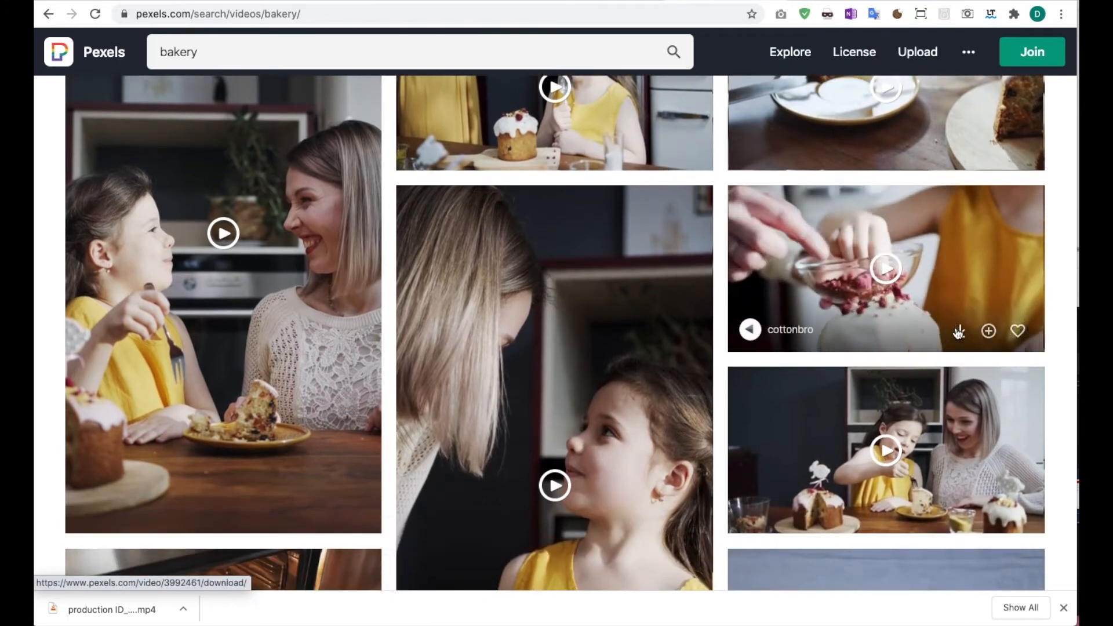
{"action": "left_click", "coordinate": [959, 332]}
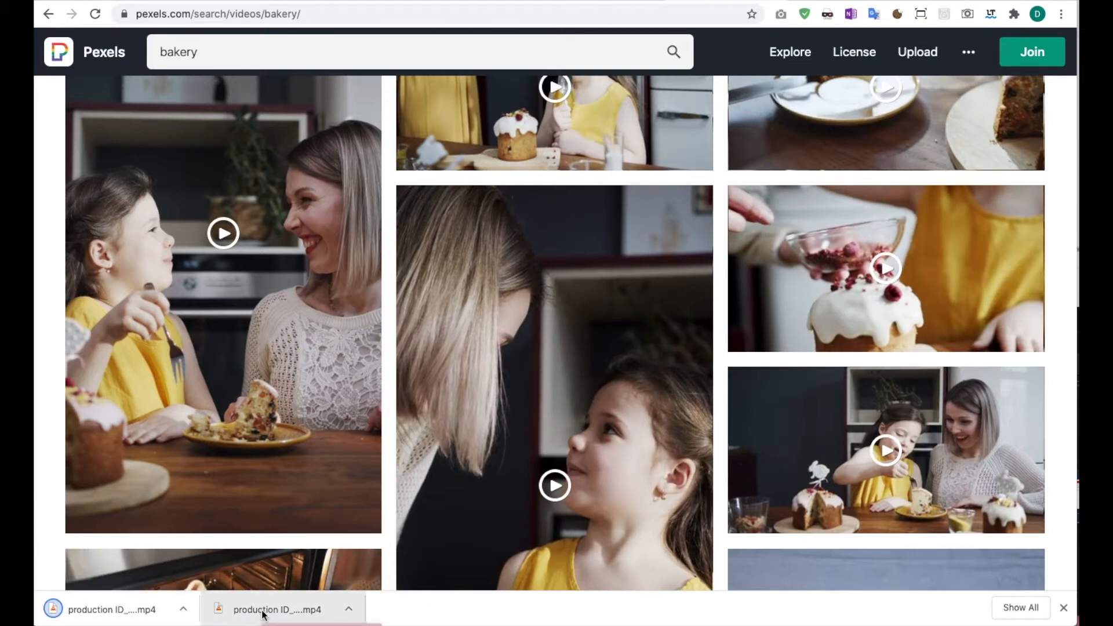
- Switch back to the course page and open its resource for merging videos together
{"action": "scroll", "coordinate": [513, 483], "scroll_direction": "down", "scroll_amount": 4}
{"action": "scroll", "coordinate": [513, 482], "scroll_direction": "down", "scroll_amount": 7}
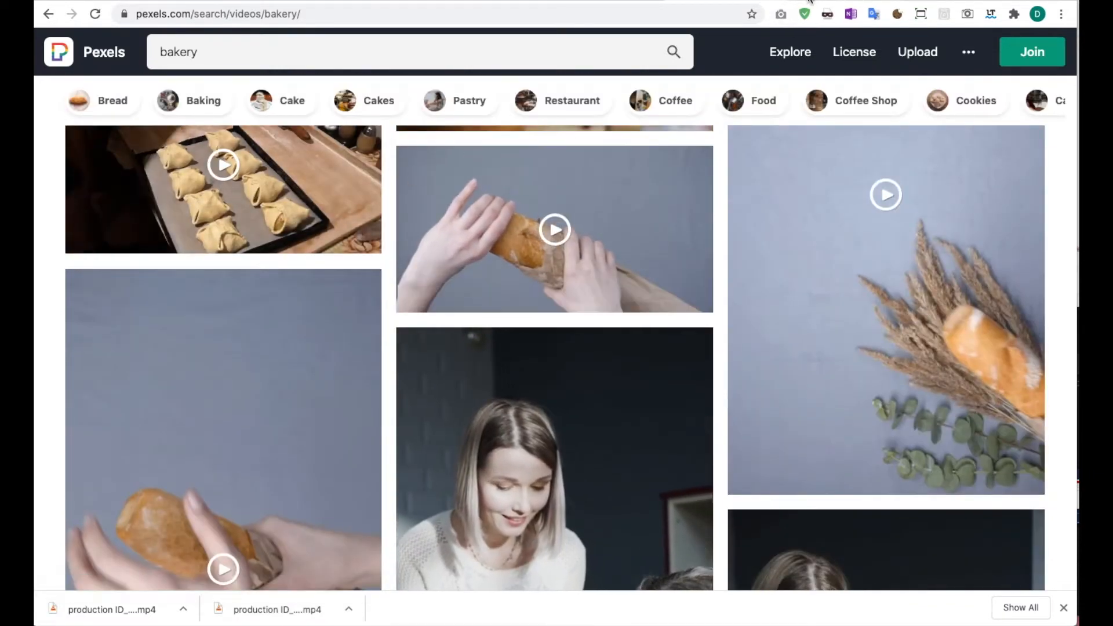
{"action": "left_click", "coordinate": [562, 0]}
{"action": "left_click", "coordinate": [393, 412]}
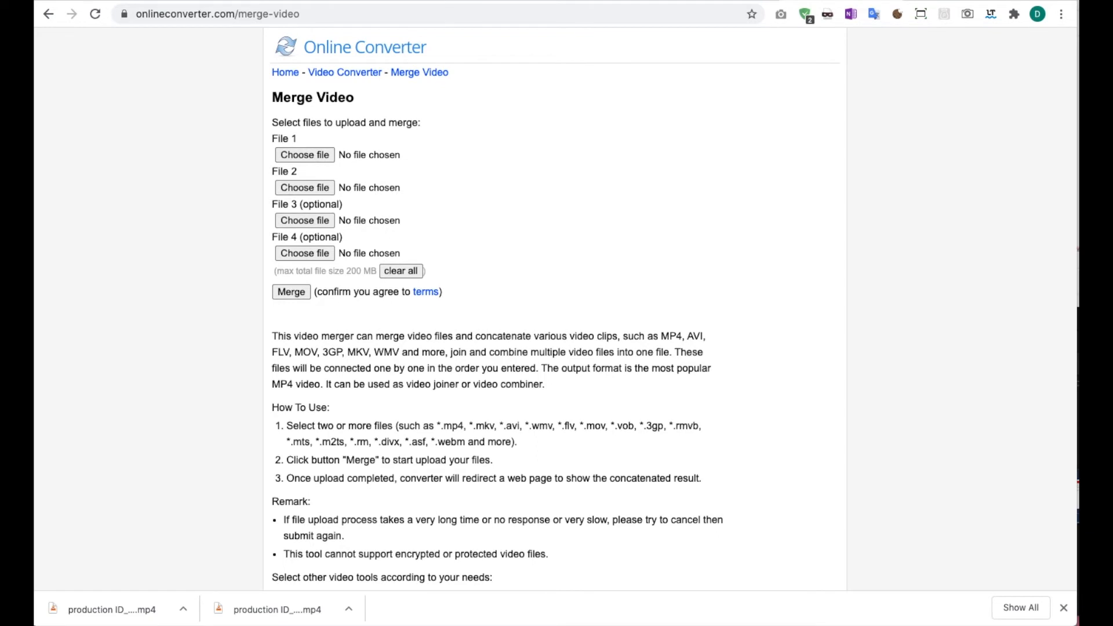
- Choose production ID_3992461.mp4 as File 1 and production ID_3992584.mp4 as File 2 for the merge
{"action": "left_click", "coordinate": [304, 155]}
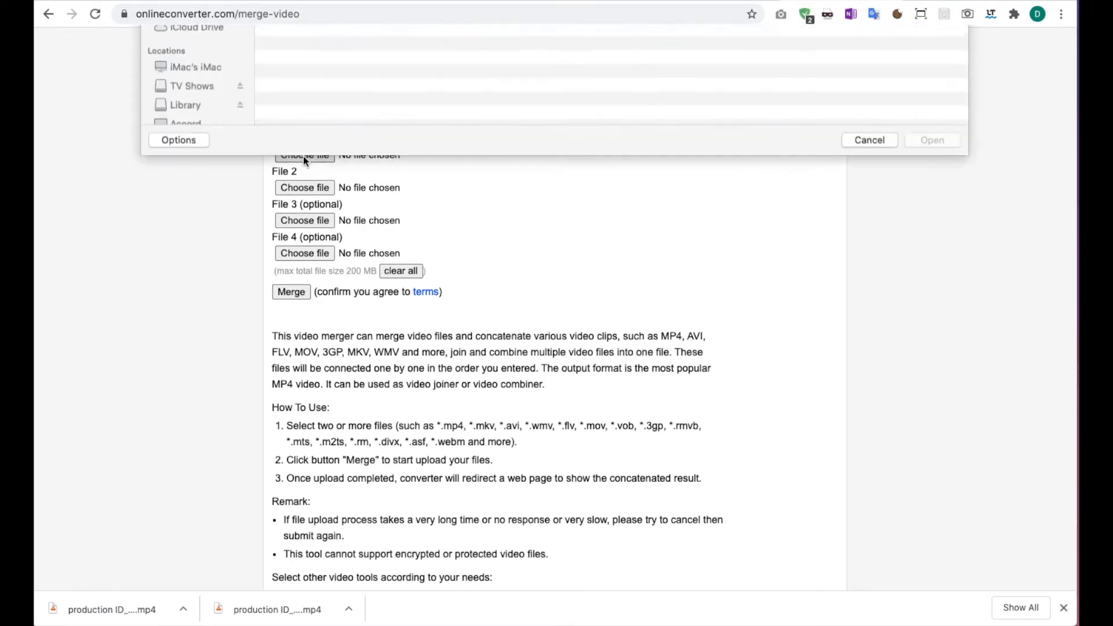
{"action": "double_click", "coordinate": [331, 81]}
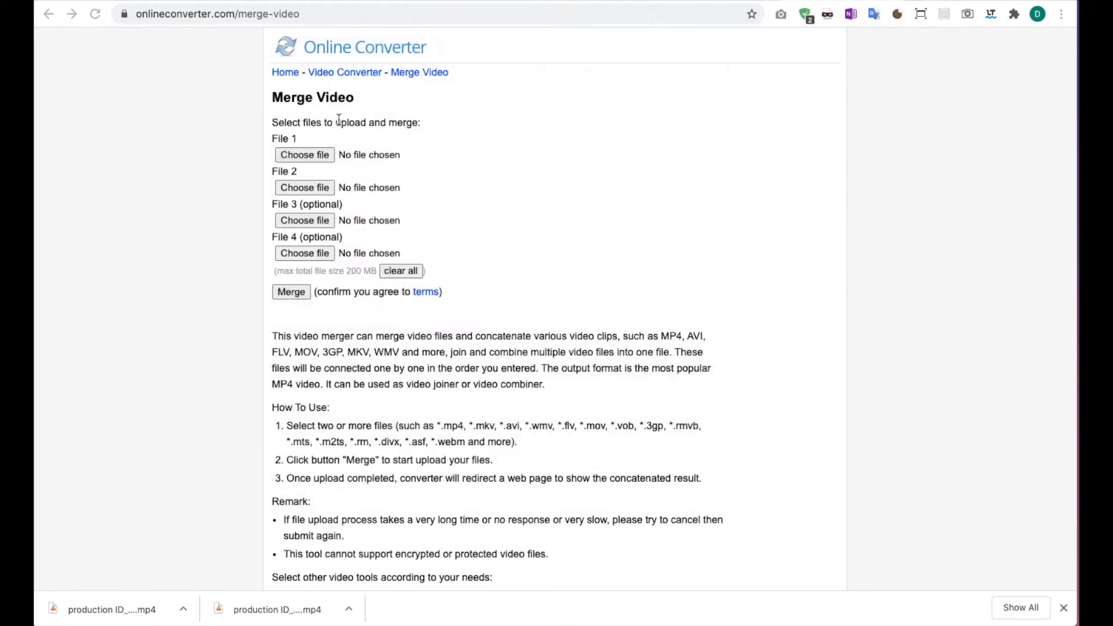
{"action": "left_click", "coordinate": [316, 191]}
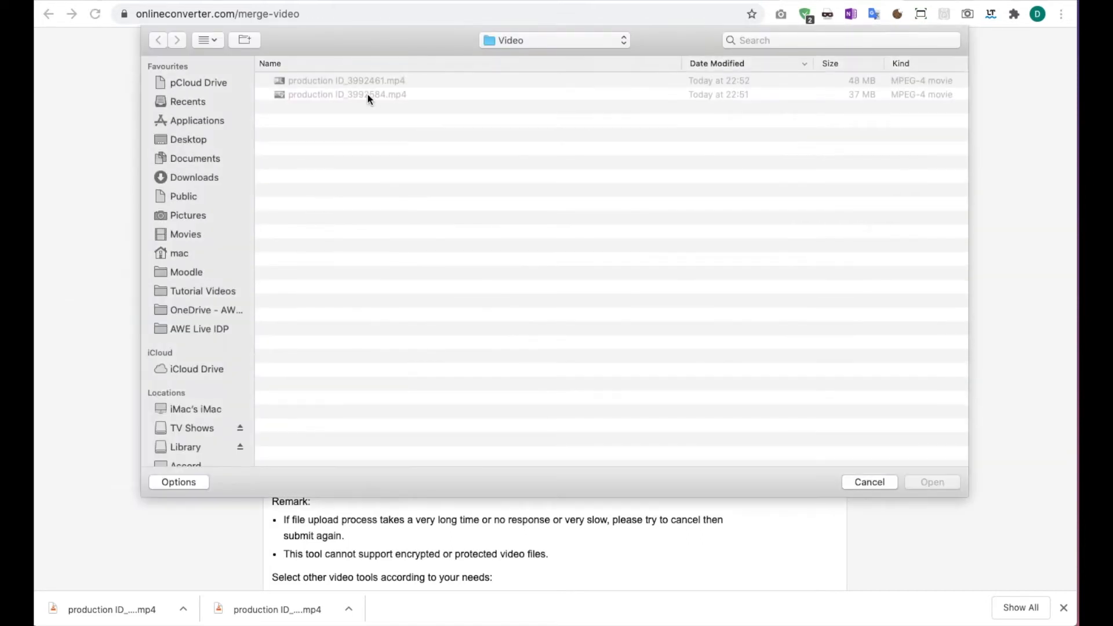
{"action": "left_click", "coordinate": [367, 94]}
{"action": "double_click", "coordinate": [367, 94]}
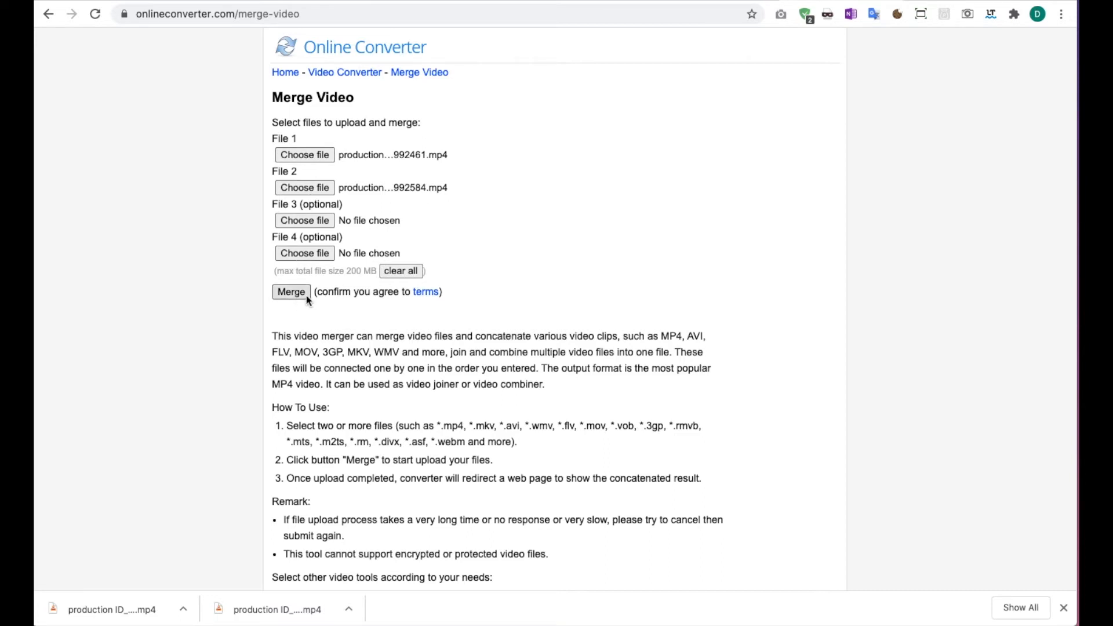
- Merge the two selected clips and download the combined video
{"action": "left_click", "coordinate": [288, 297]}
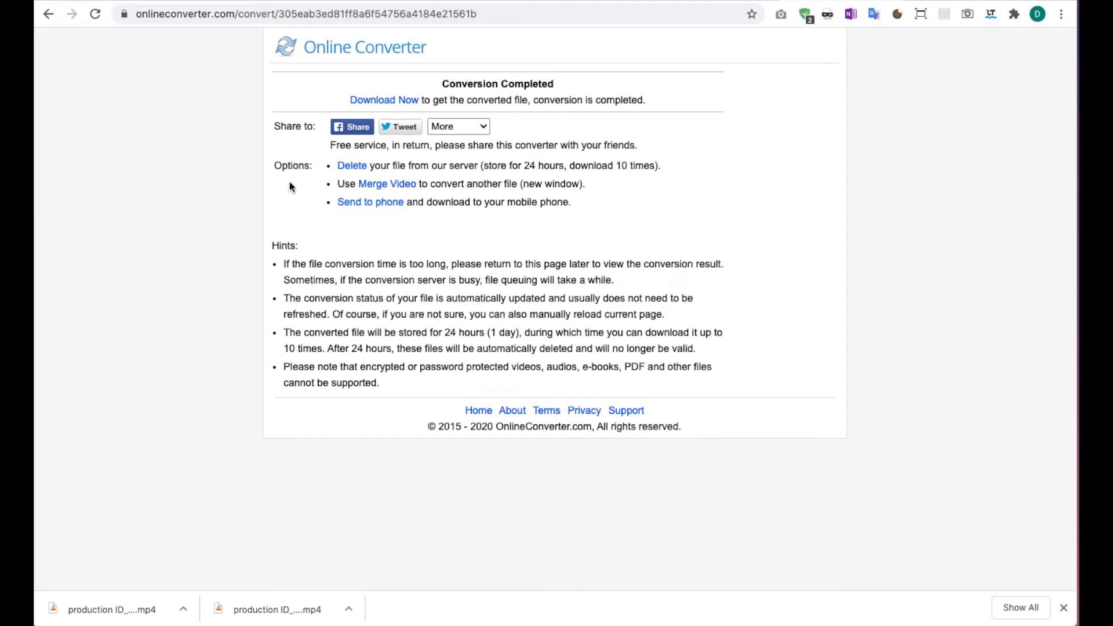
{"action": "left_click", "coordinate": [388, 100]}
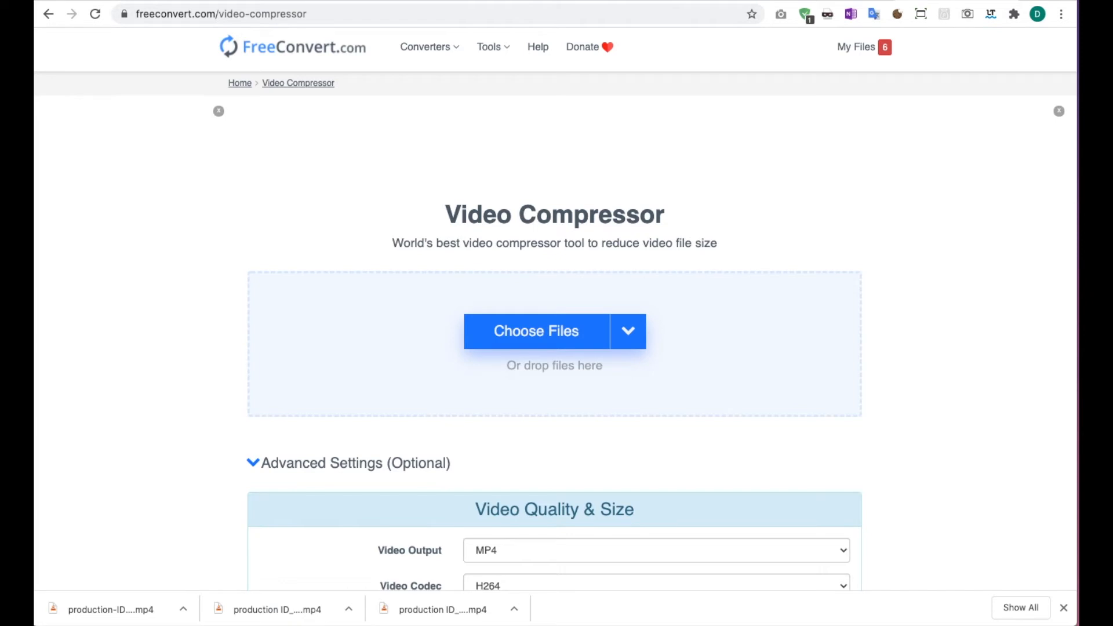
- Add the merged video production-ID-3992461.mp4 to the FreeConvert Video Compressor and review its compression settings
{"action": "left_click_drag", "start_coordinate": [422, 255], "coordinate": [411, 346]}
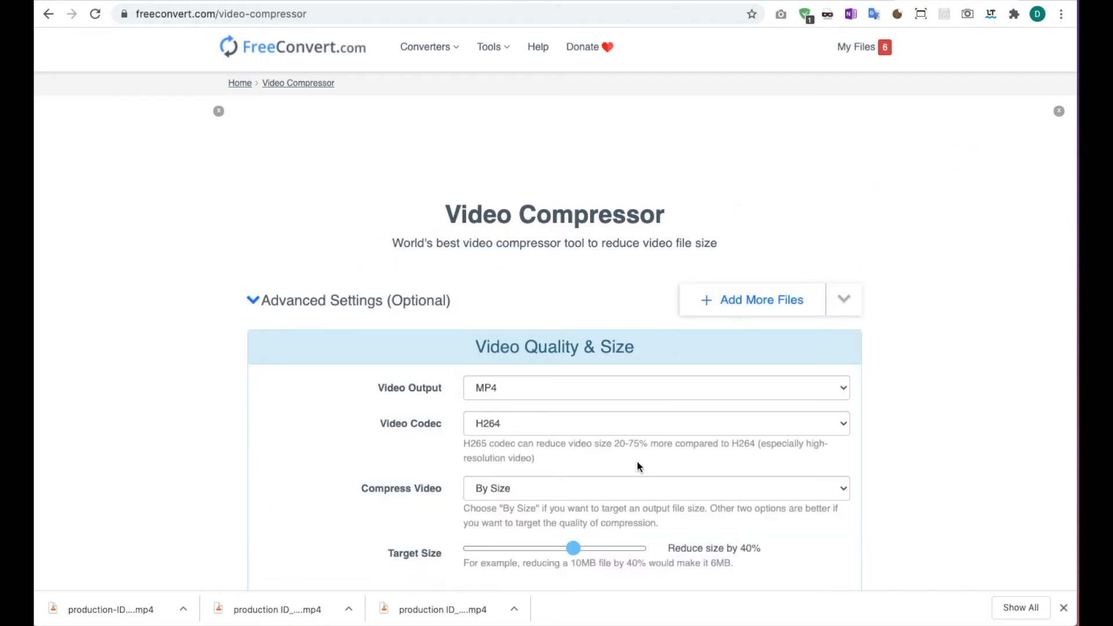
{"action": "scroll", "coordinate": [638, 462], "scroll_direction": "down", "scroll_amount": 3}
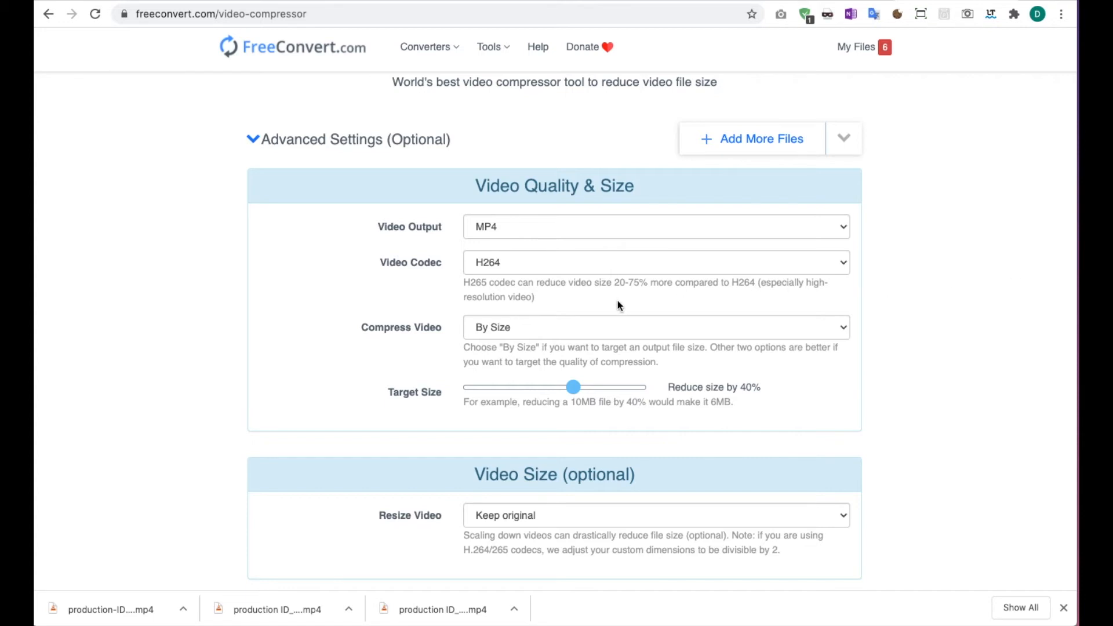
{"action": "scroll", "coordinate": [620, 300], "scroll_direction": "up", "scroll_amount": 3}
{"action": "scroll", "coordinate": [621, 294], "scroll_direction": "down", "scroll_amount": 3}
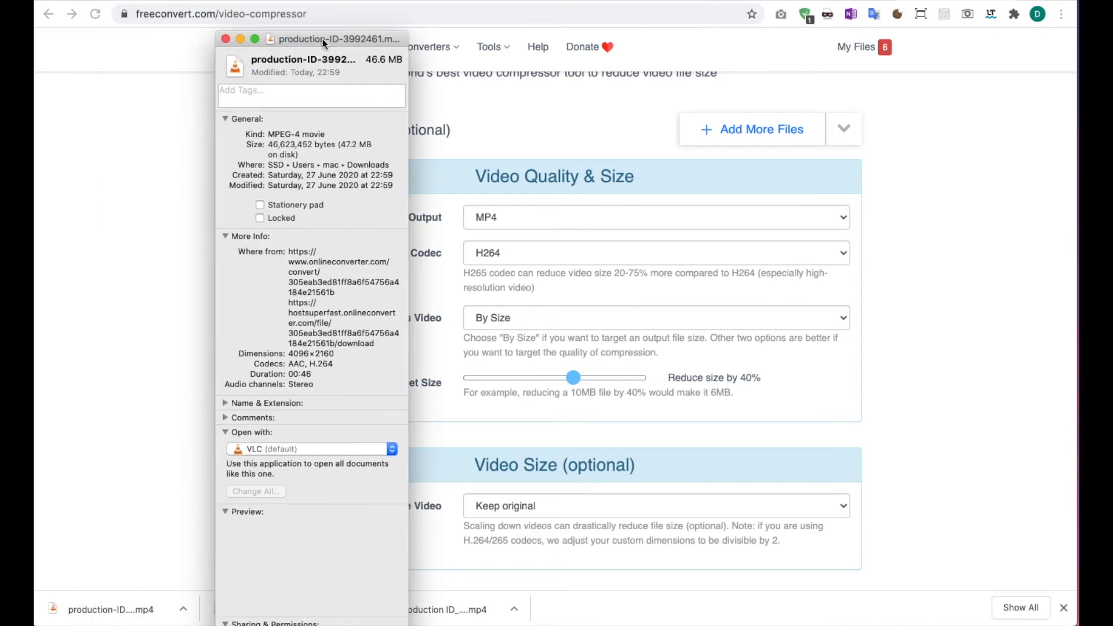
- Check the merged video's file size in its file information window, and close that window
{"action": "left_click_drag", "start_coordinate": [323, 41], "coordinate": [391, 126]}
{"action": "triple_click", "coordinate": [449, 143]}
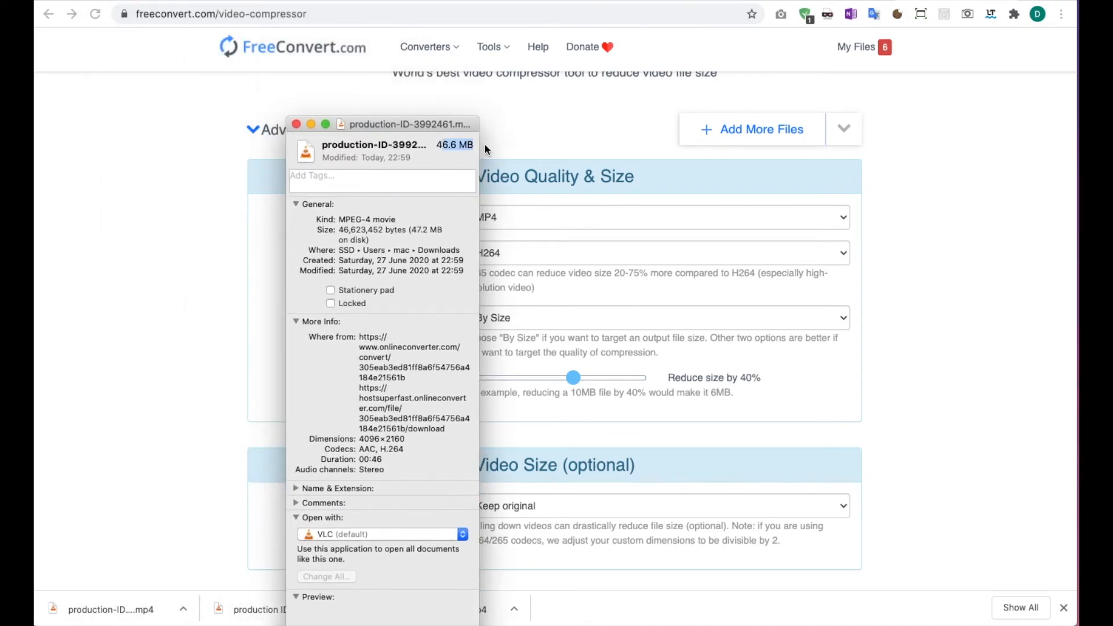
{"action": "left_click", "coordinate": [298, 124]}
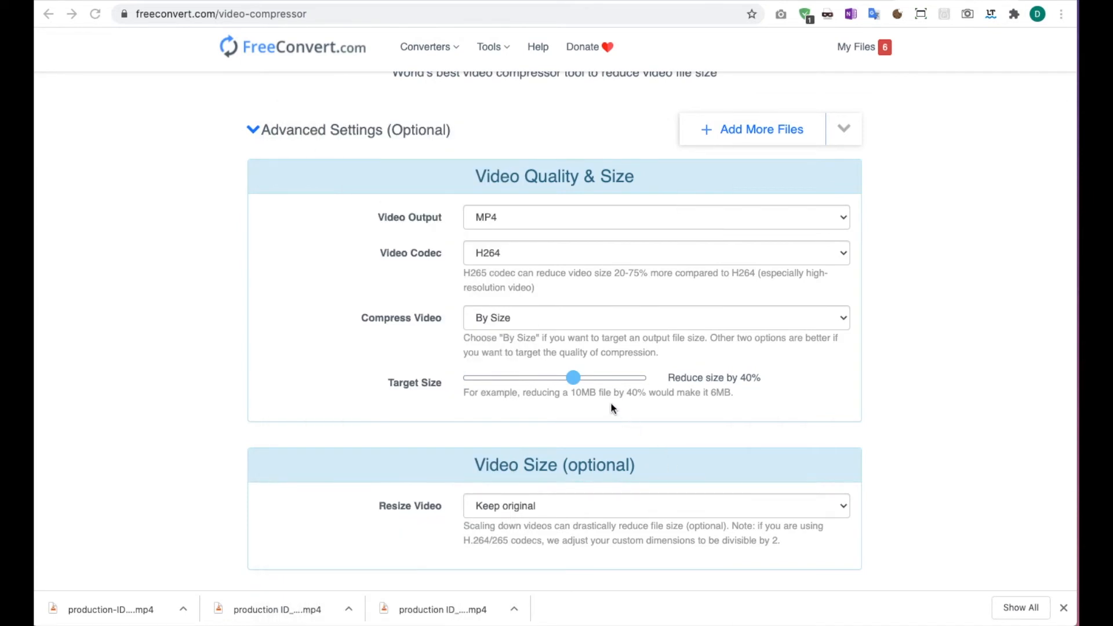
- Set the target size to an 85% reduction and resize the video to the 480p preset resolution
{"action": "left_click", "coordinate": [557, 379]}
{"action": "left_click_drag", "start_coordinate": [573, 379], "coordinate": [491, 384]}
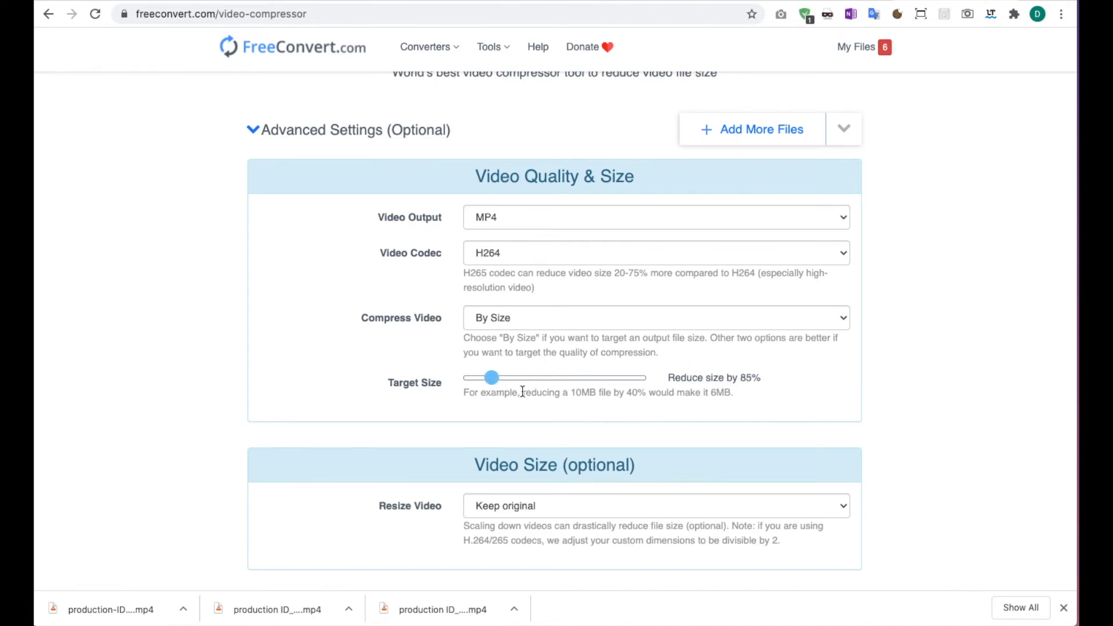
{"action": "scroll", "coordinate": [609, 429], "scroll_direction": "down", "scroll_amount": 3}
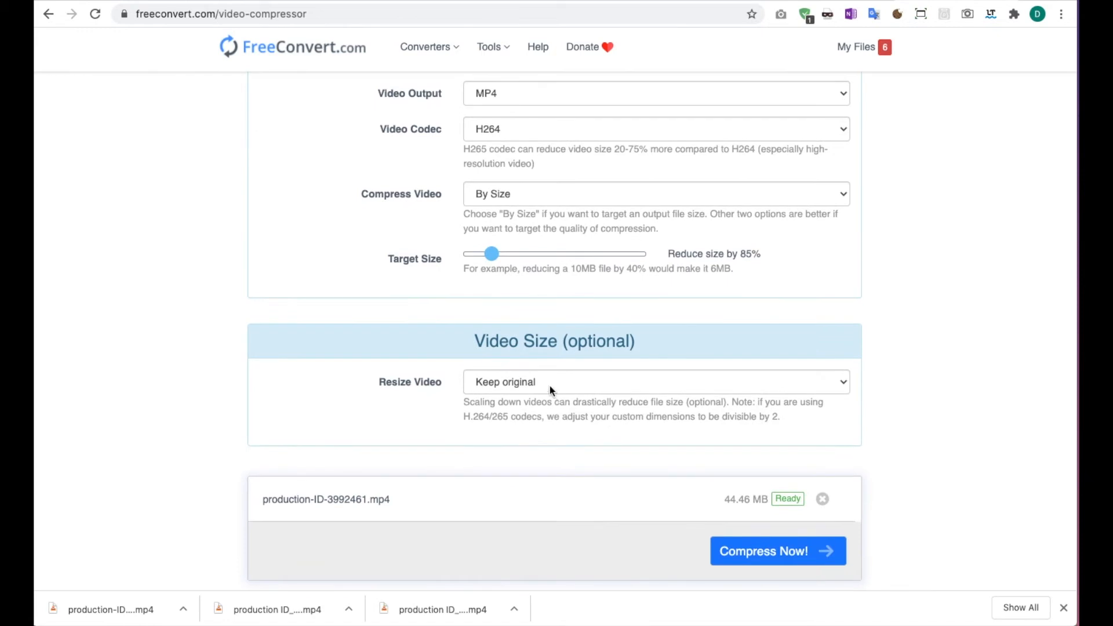
{"action": "left_click", "coordinate": [550, 385]}
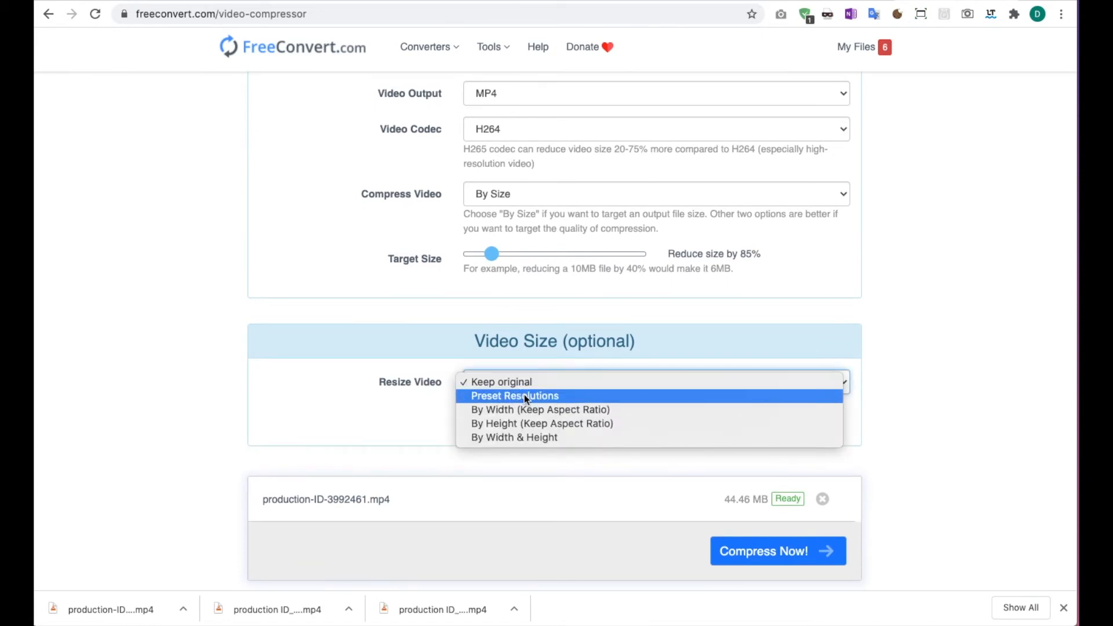
{"action": "left_click", "coordinate": [496, 397]}
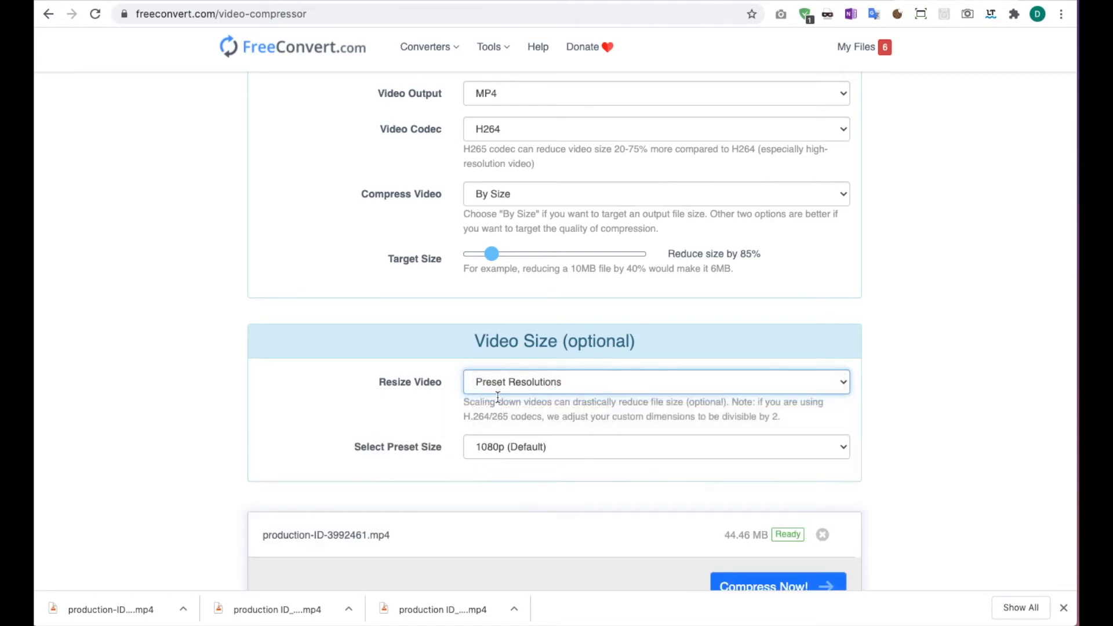
{"action": "left_click", "coordinate": [529, 454]}
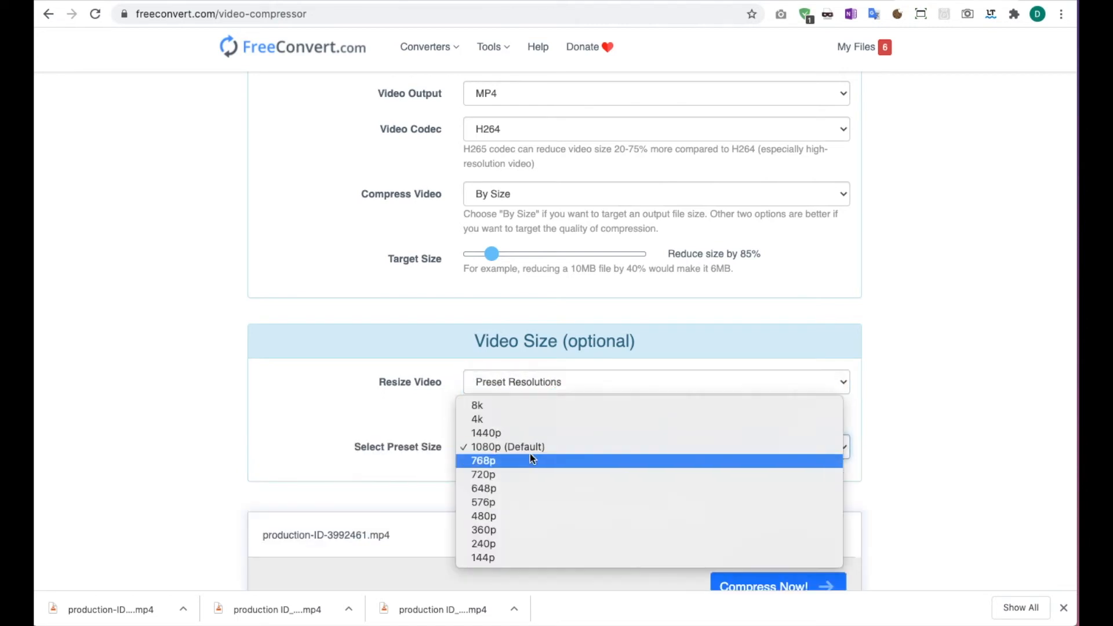
{"action": "left_click", "coordinate": [532, 516]}
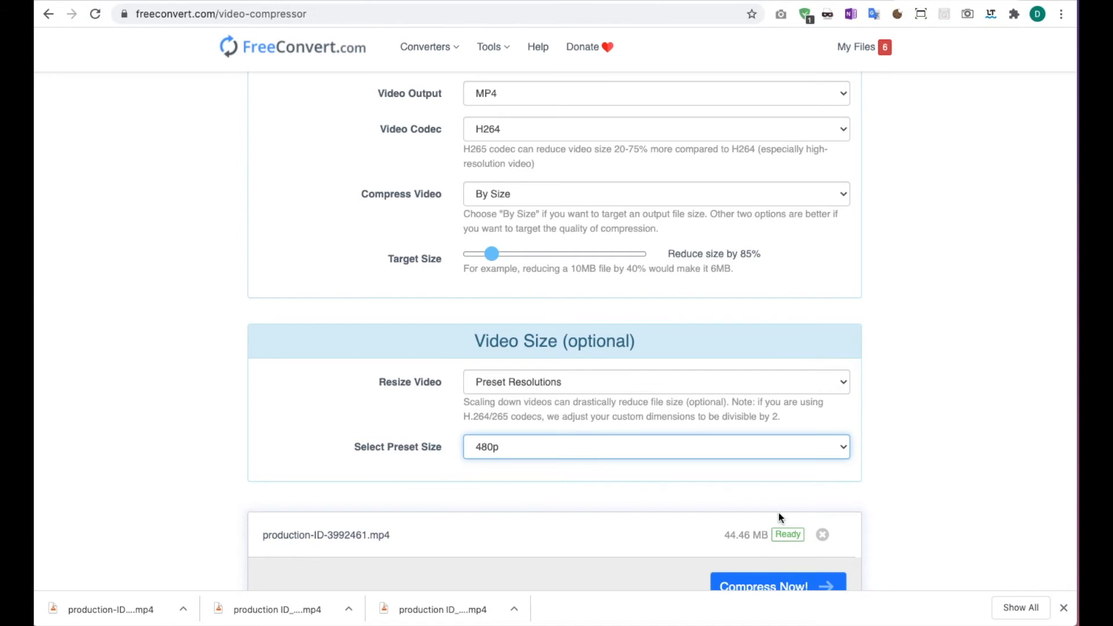
- Compress the merged video with these settings and download the resulting MP4
{"action": "scroll", "coordinate": [778, 518], "scroll_direction": "down", "scroll_amount": 3}
{"action": "left_click", "coordinate": [774, 435]}
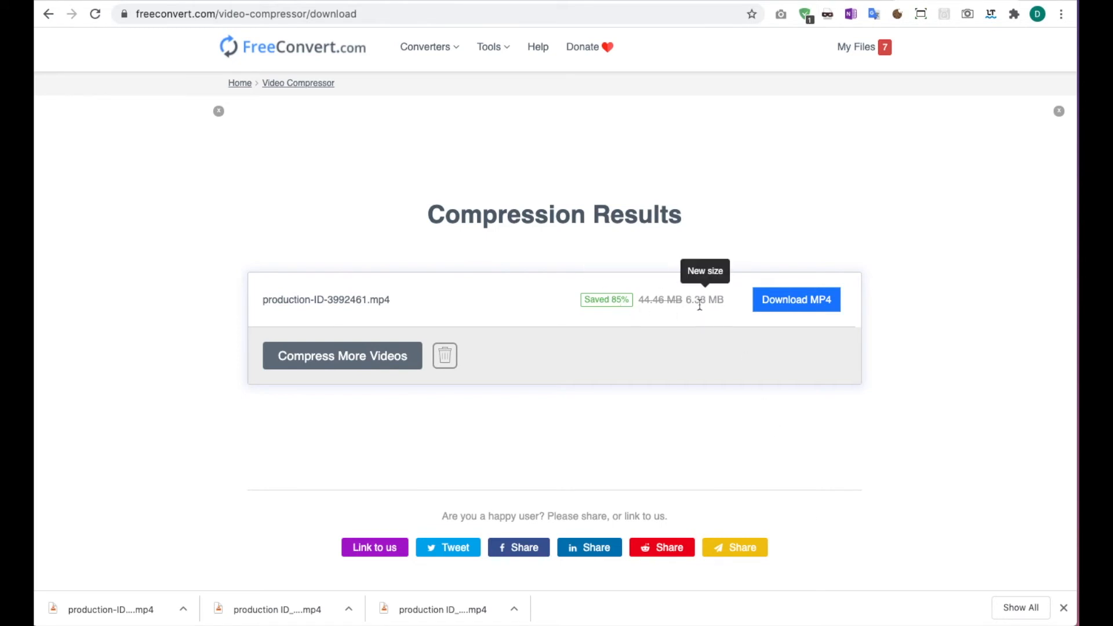
{"action": "left_click", "coordinate": [795, 305]}
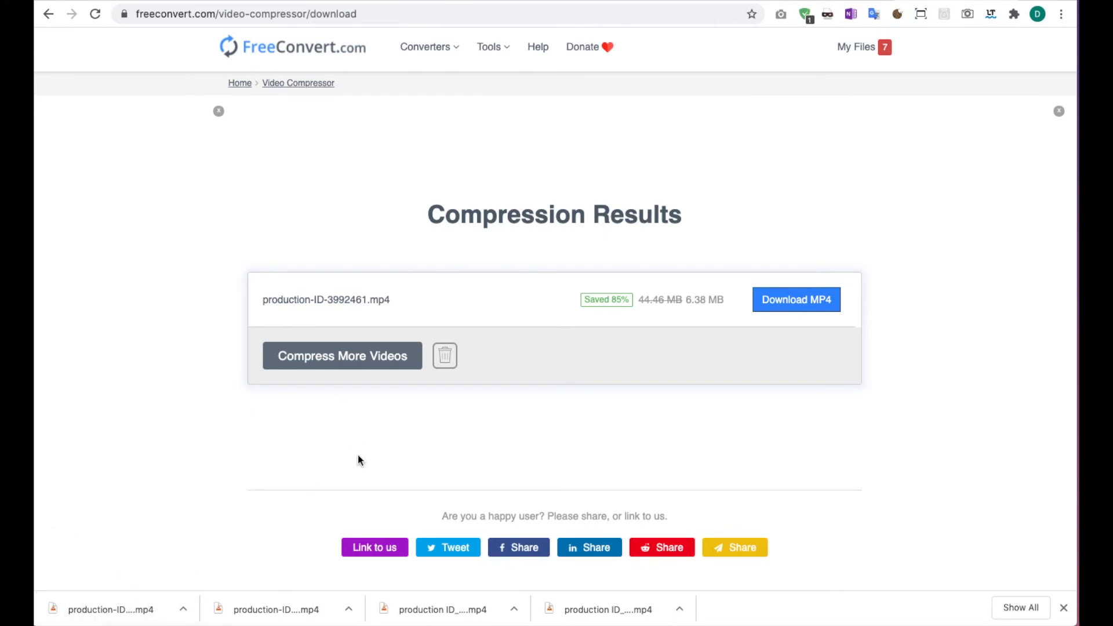
- Switch to the Sprinkles site's WordPress customizer and change the previewed theme to Twenty Seventeen
{"action": "key", "text": "ctrl+Tab"}
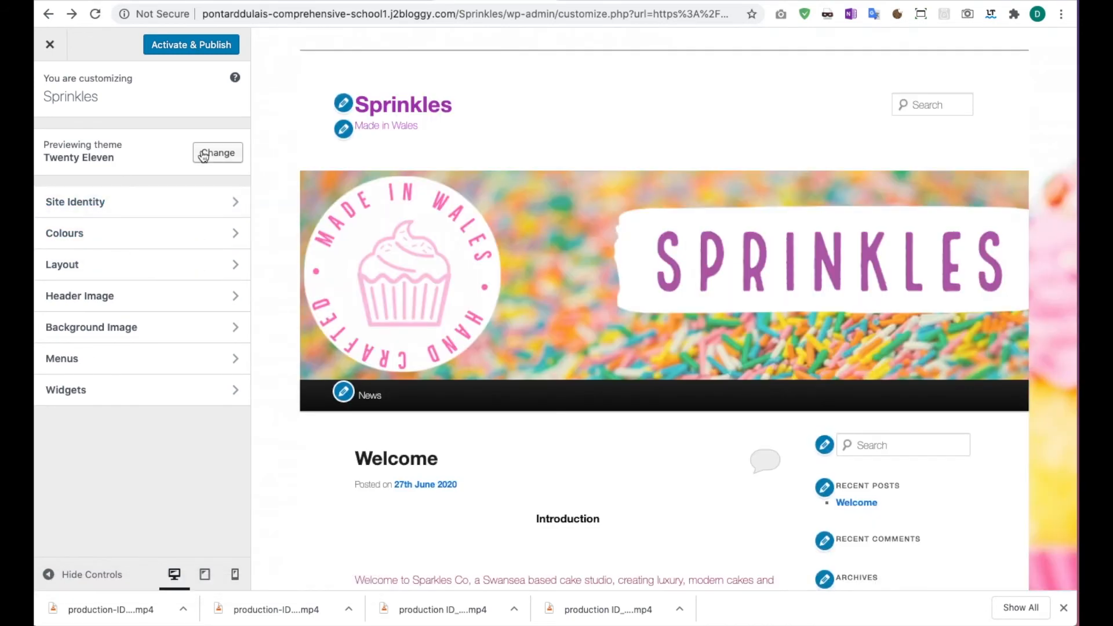
{"action": "left_click", "coordinate": [207, 152]}
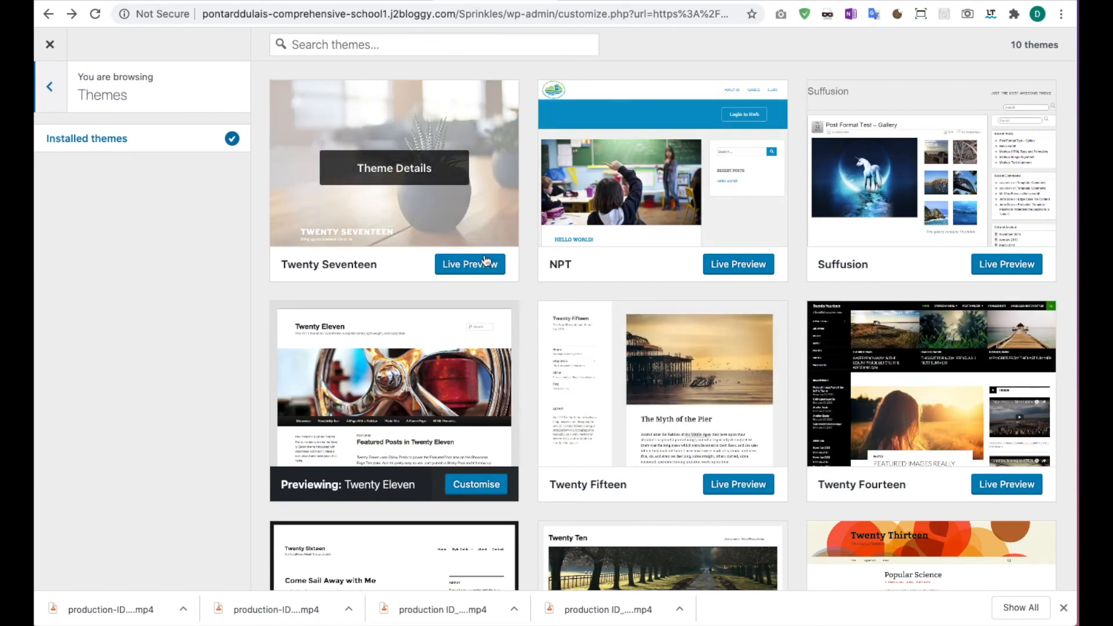
{"action": "left_click", "coordinate": [483, 270]}
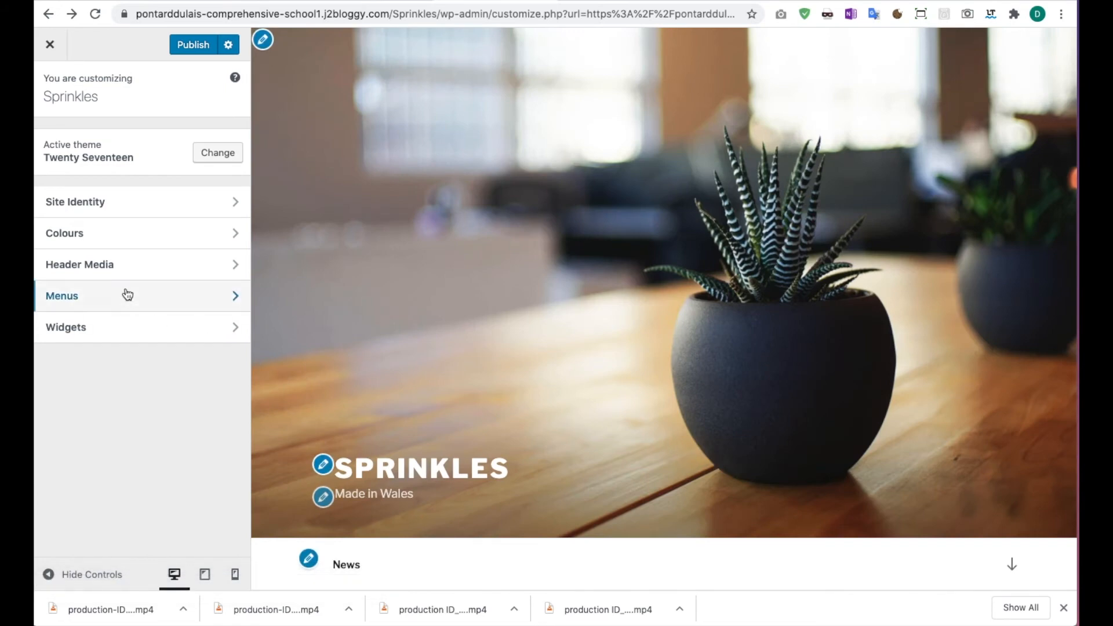
- Upload the compressed production-ID-3992461 MP4 as the header video, publish it, and close the customizer to view the site
{"action": "left_click", "coordinate": [91, 265]}
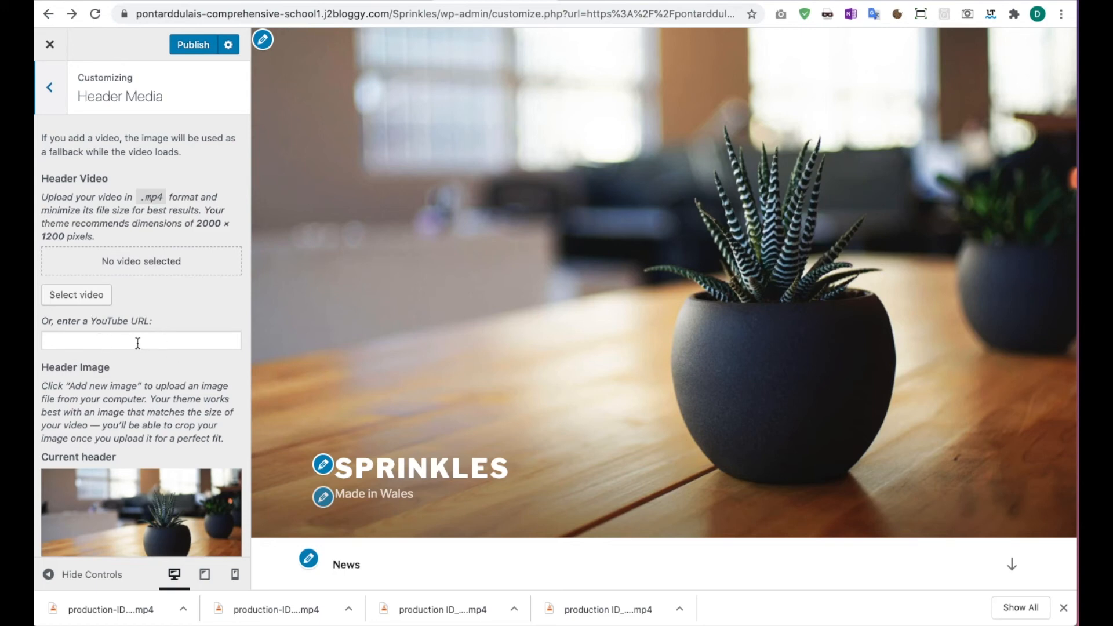
{"action": "left_click", "coordinate": [86, 296]}
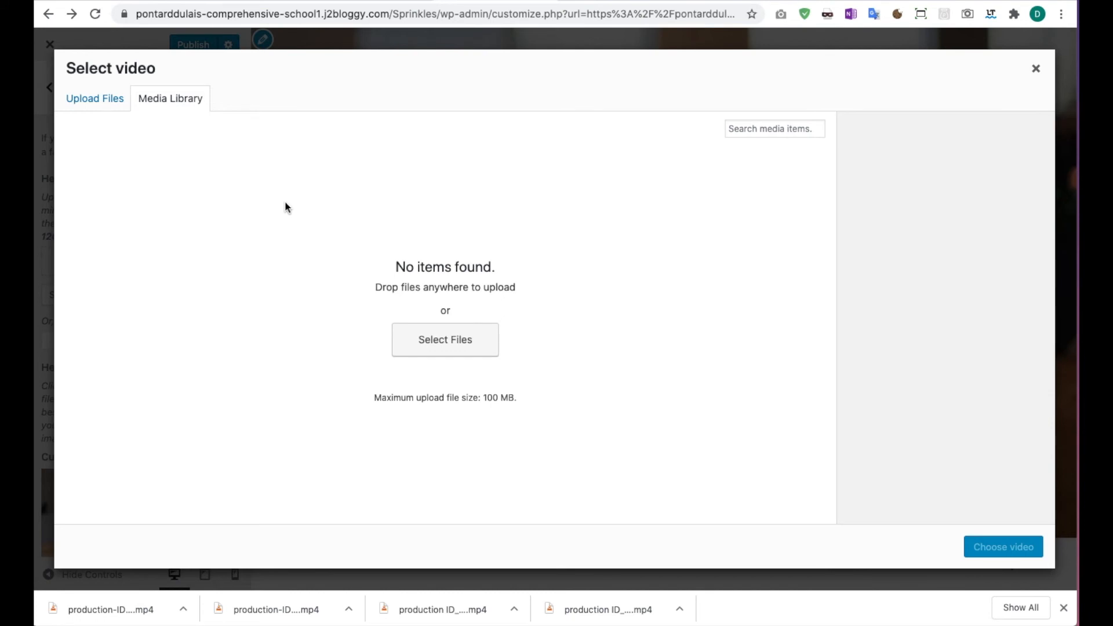
{"action": "left_click", "coordinate": [108, 102]}
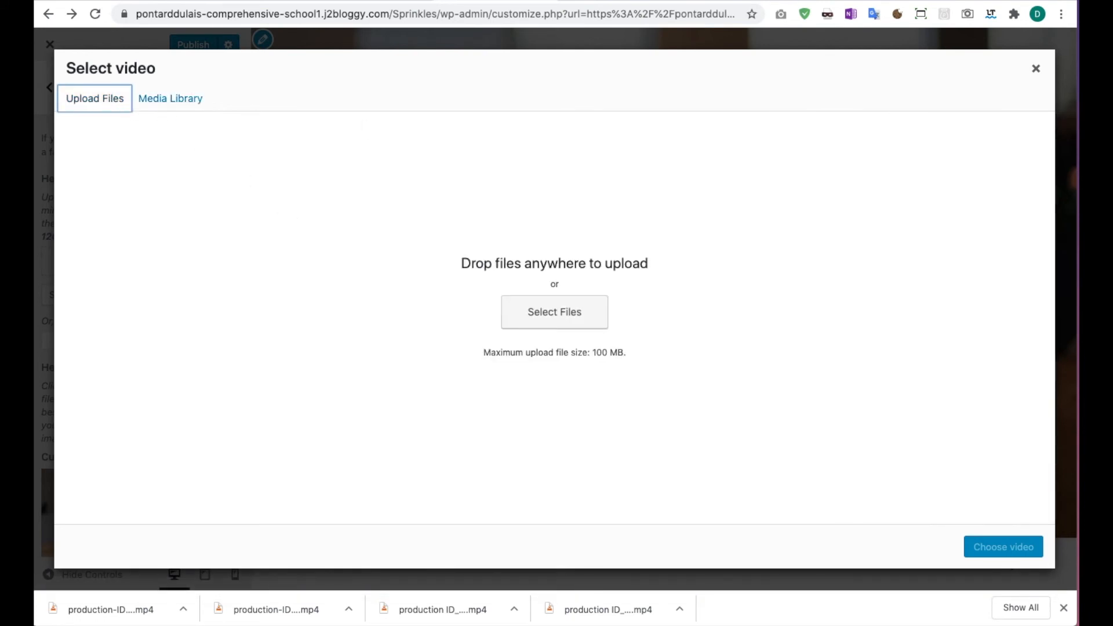
{"action": "left_click_drag", "start_coordinate": [1075, 191], "coordinate": [691, 279]}
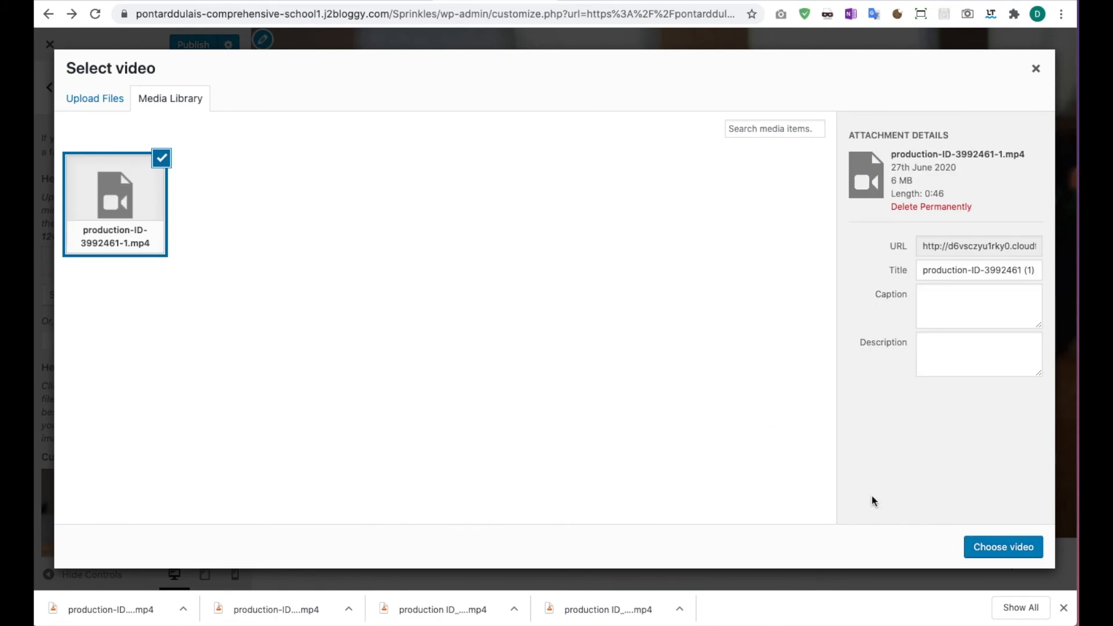
{"action": "left_click", "coordinate": [993, 547]}
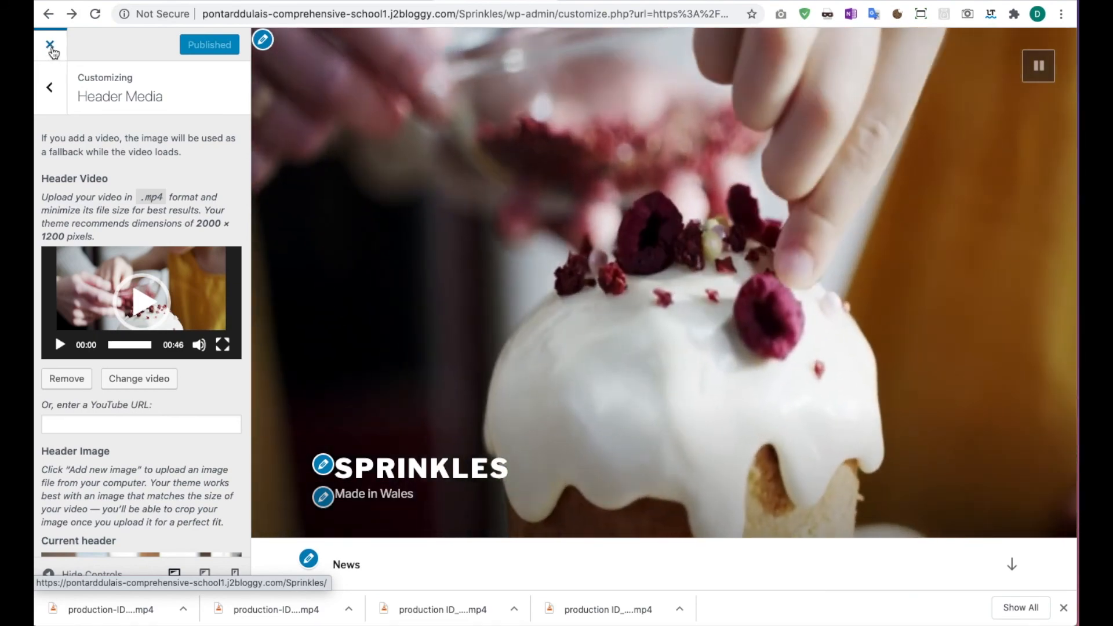
{"action": "left_click", "coordinate": [51, 51]}
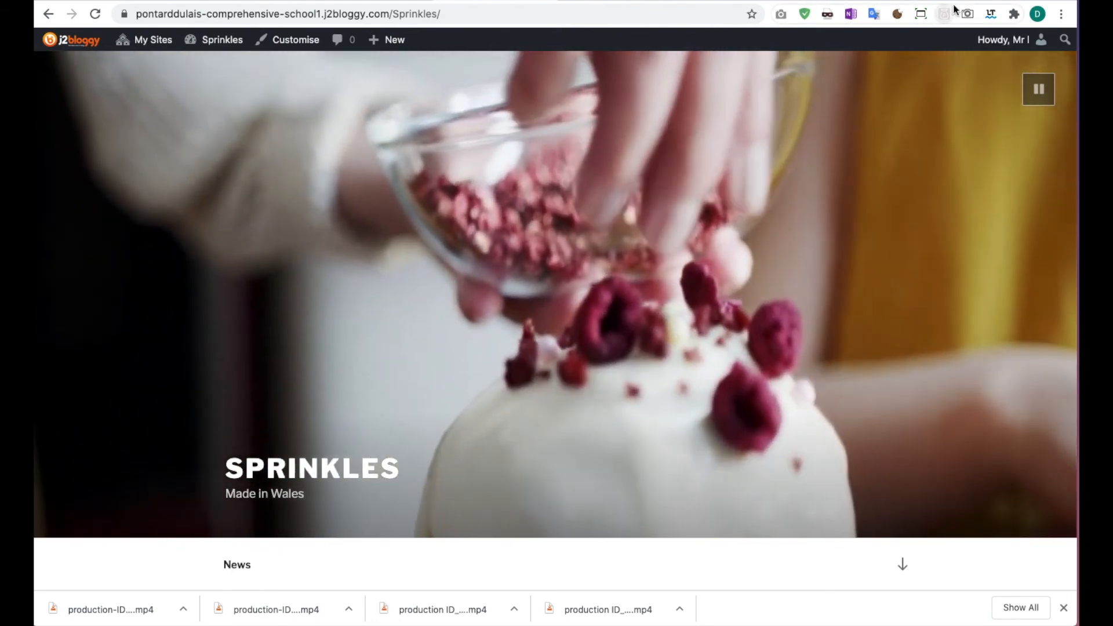
- Add a video to the FreeConvert Video Compressor, try an 89% target size reduction, and return to the Sprinkles site
{"action": "left_click", "coordinate": [55, 17]}
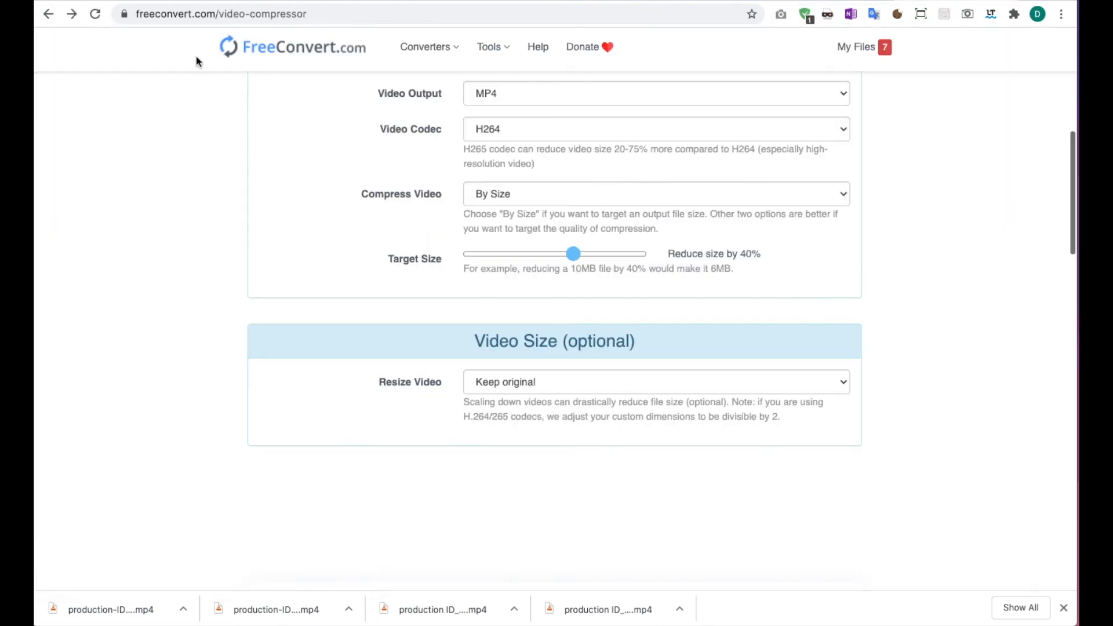
{"action": "scroll", "coordinate": [506, 224], "scroll_direction": "up", "scroll_amount": 5}
{"action": "scroll", "coordinate": [509, 225], "scroll_direction": "up", "scroll_amount": 1}
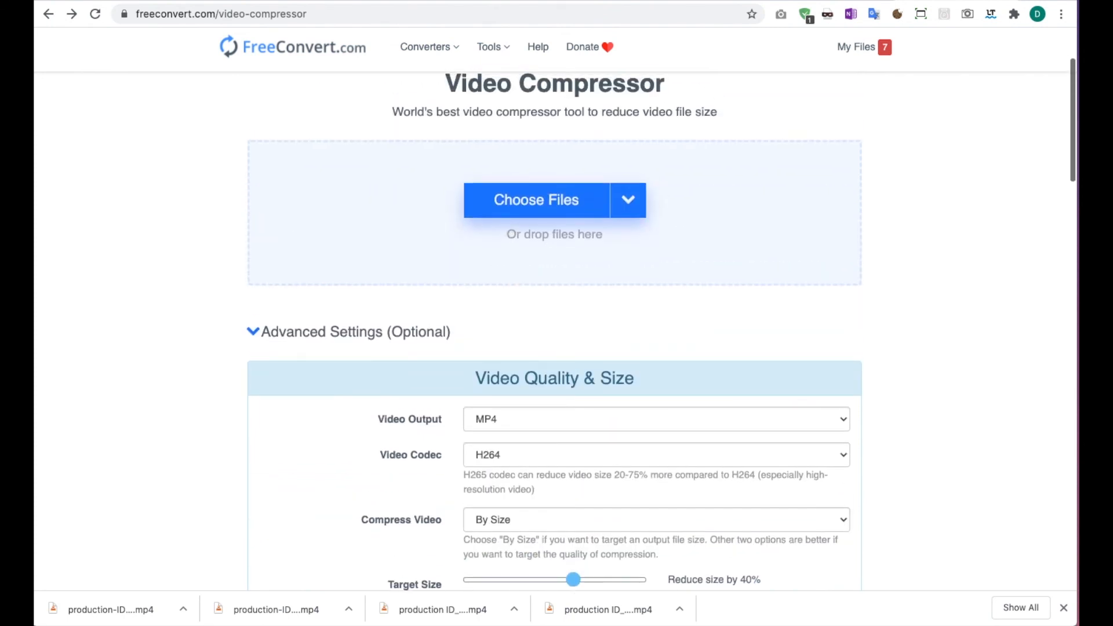
{"action": "left_click_drag", "start_coordinate": [580, 2], "coordinate": [398, 202]}
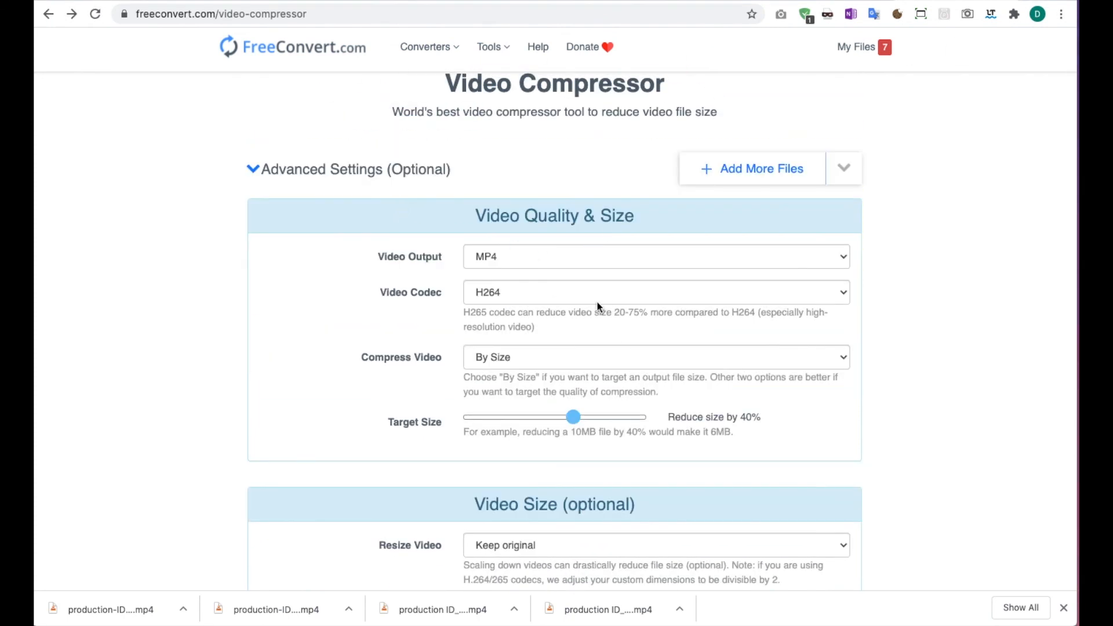
{"action": "scroll", "coordinate": [598, 306], "scroll_direction": "down", "scroll_amount": 1}
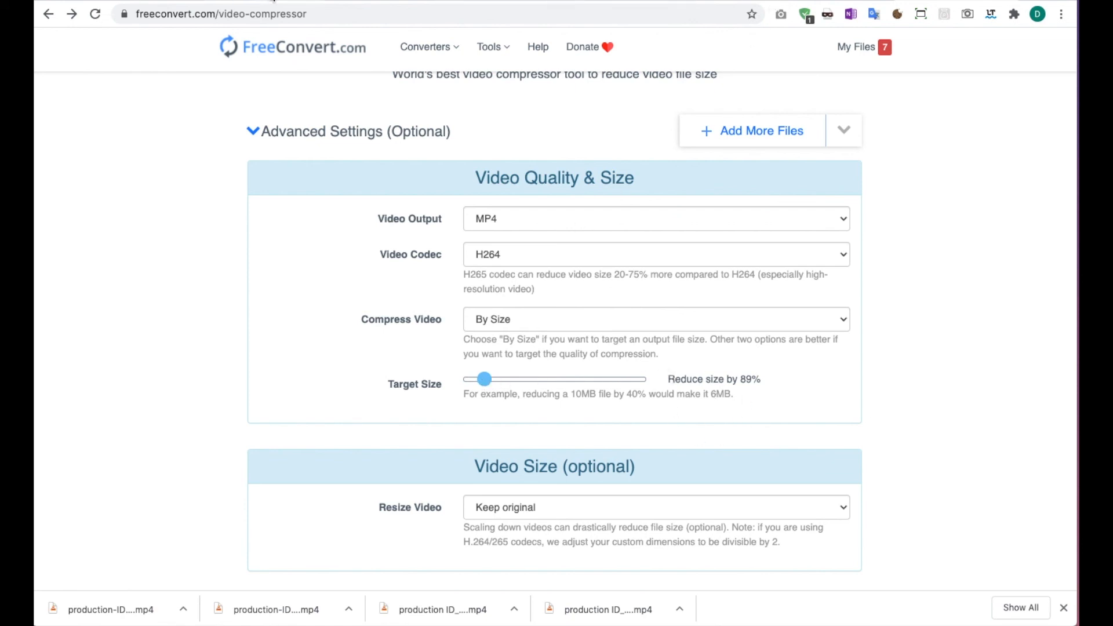
{"action": "left_click", "coordinate": [511, 1]}
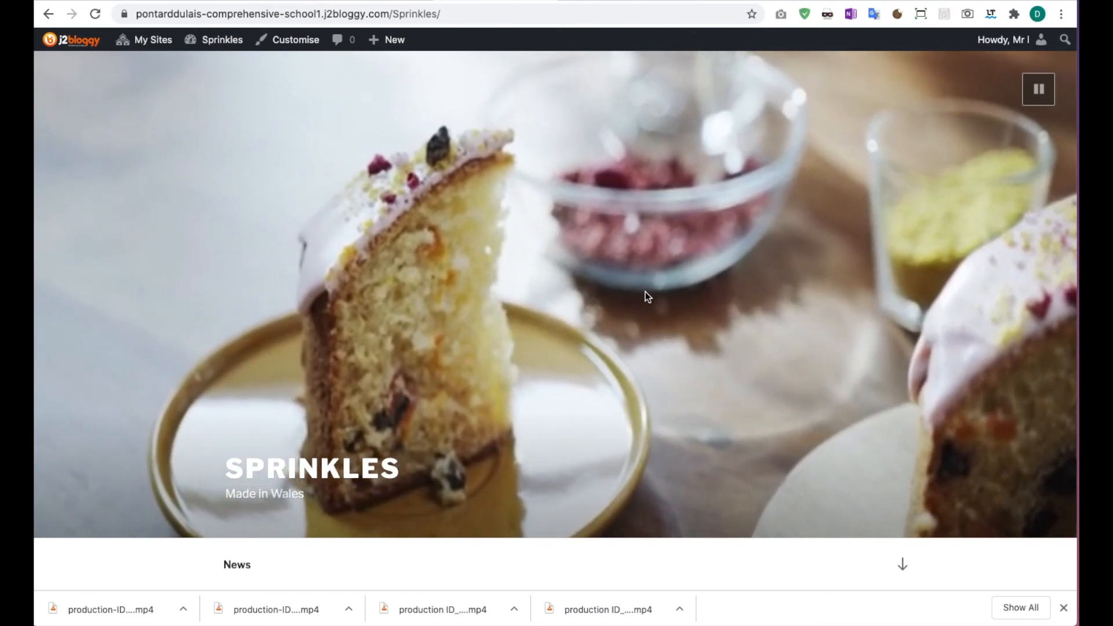